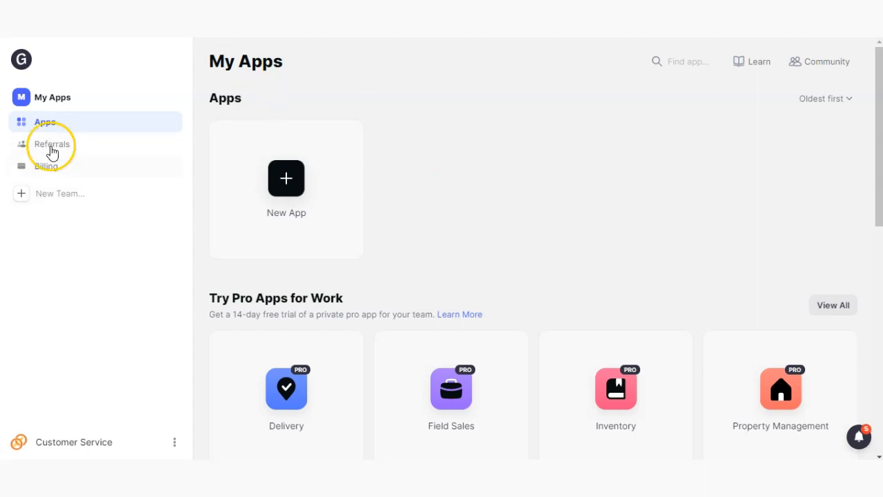
# - Start a new app named "App Name" intended primarily for phone use
pyautogui.click(301, 189)
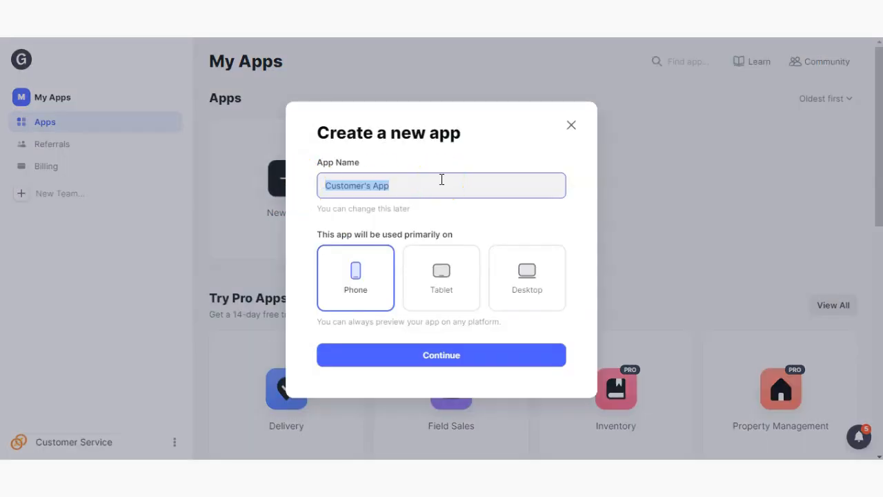
pyautogui.write('App Name')
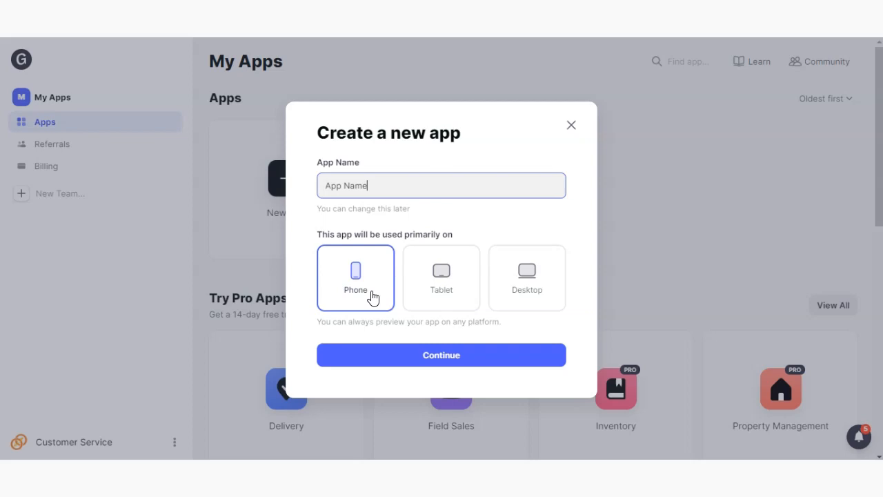
pyautogui.click(406, 353)
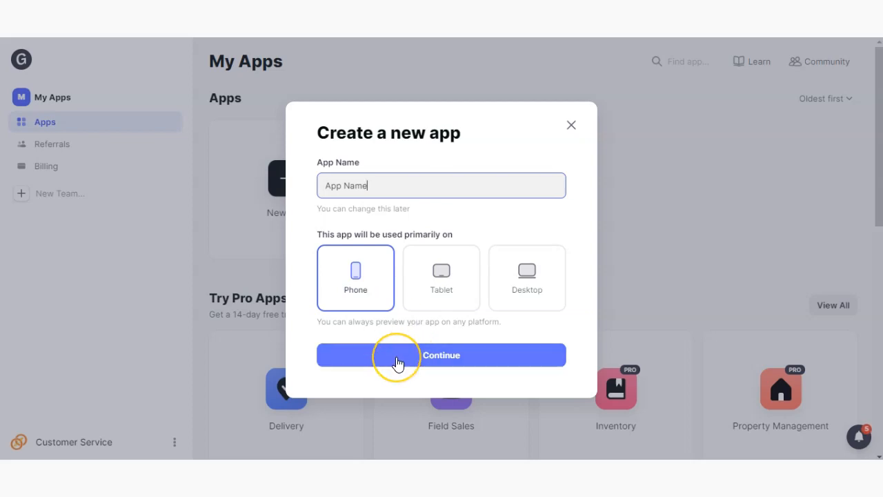
pyautogui.click(398, 361)
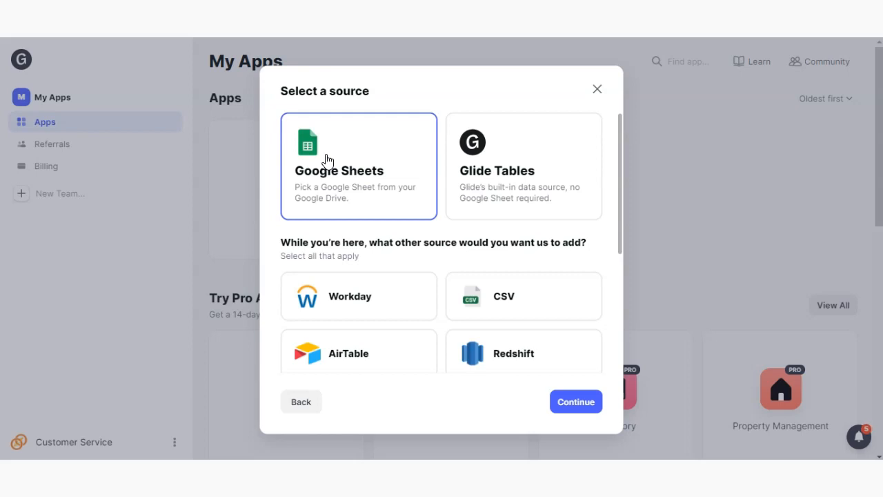
# - Choose Glide Tables as the new app's data source and create the app
pyautogui.click(536, 158)
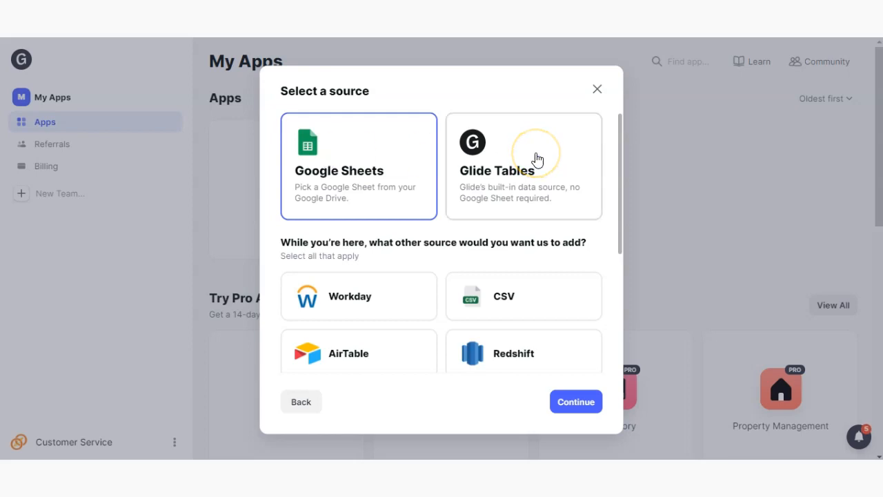
pyautogui.click(537, 159)
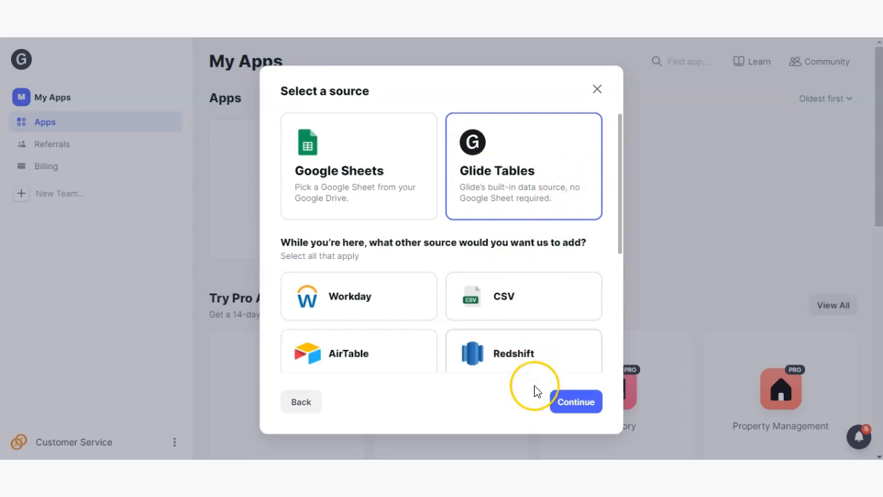
pyautogui.click(565, 403)
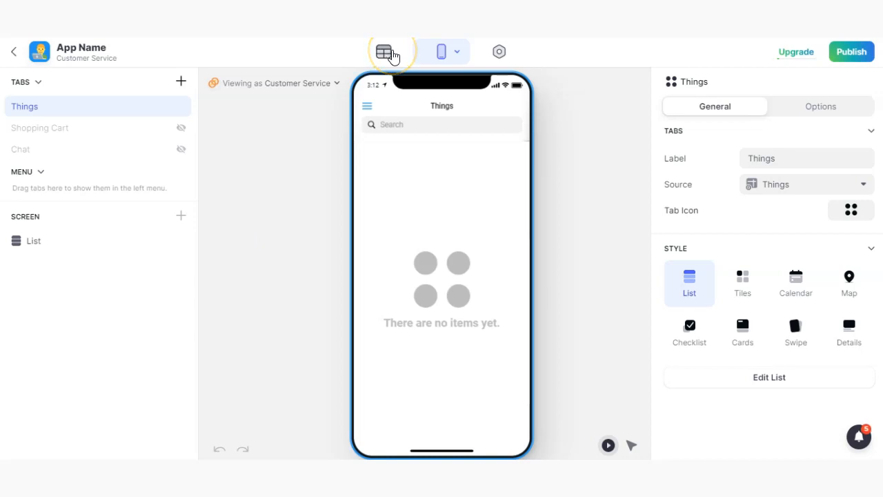
# - Preview the app in the tablet layout and switch back to the phone layout
pyautogui.click(455, 56)
pyautogui.click(396, 176)
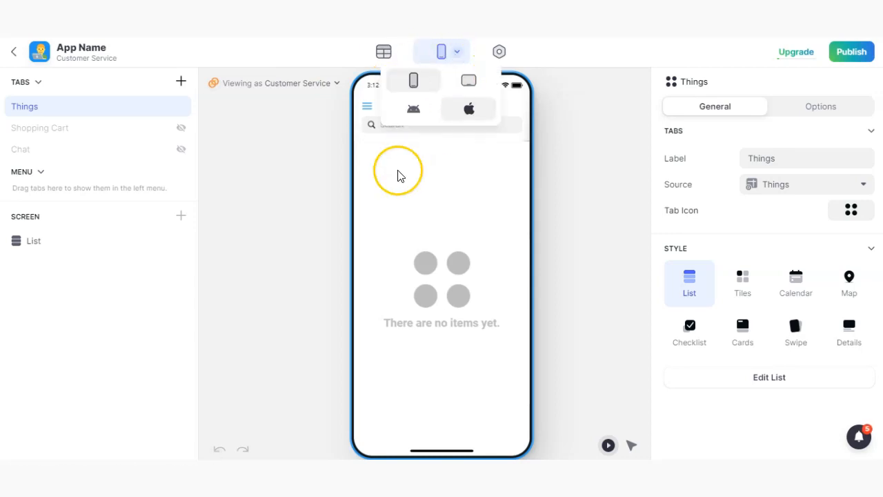
pyautogui.click(457, 53)
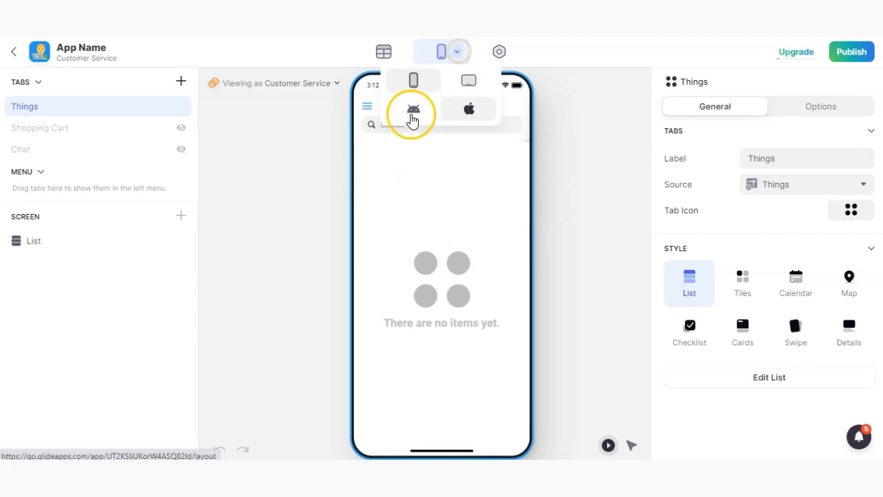
pyautogui.click(468, 81)
pyautogui.click(410, 83)
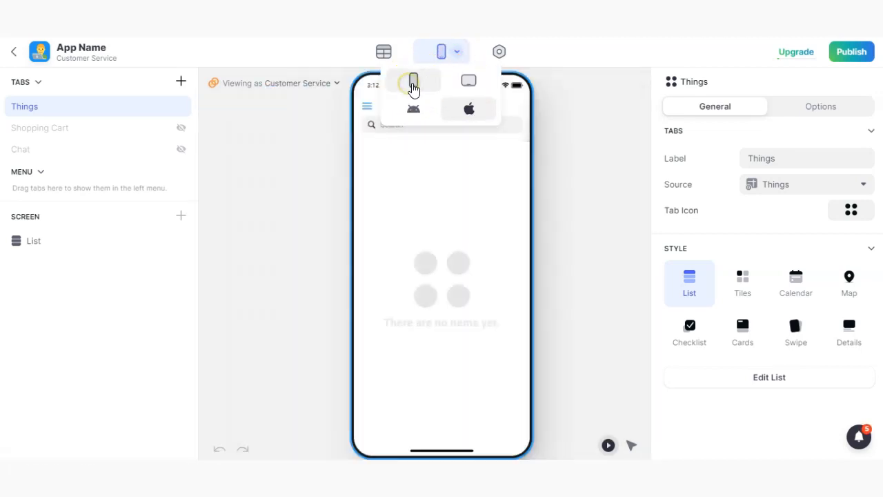
pyautogui.click(468, 84)
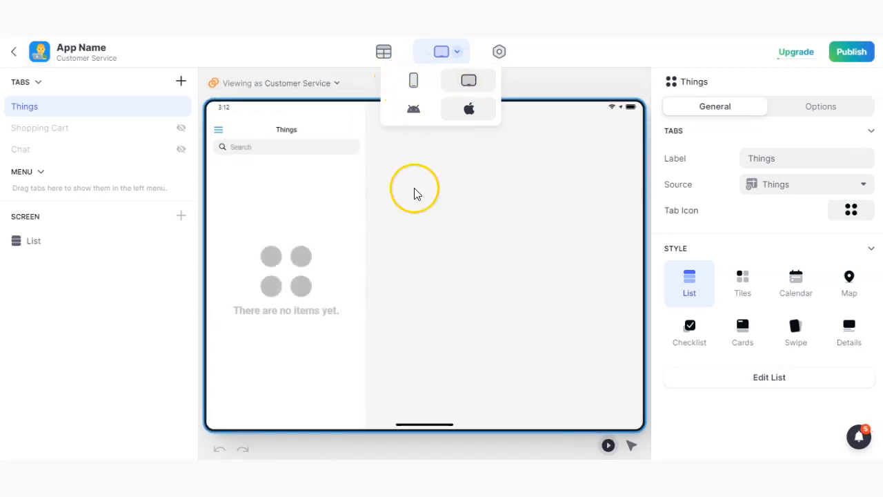
pyautogui.click(416, 82)
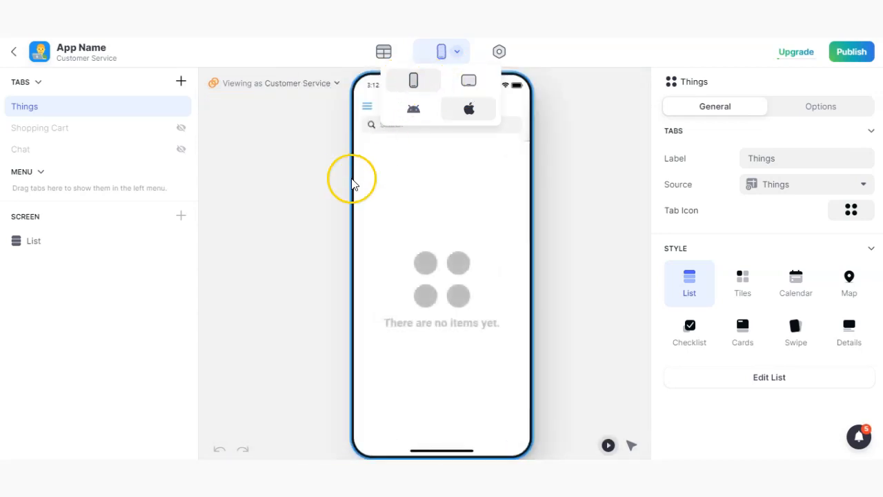
# - Open the app's data and examine the Name and Description columns of the Things table
pyautogui.click(382, 64)
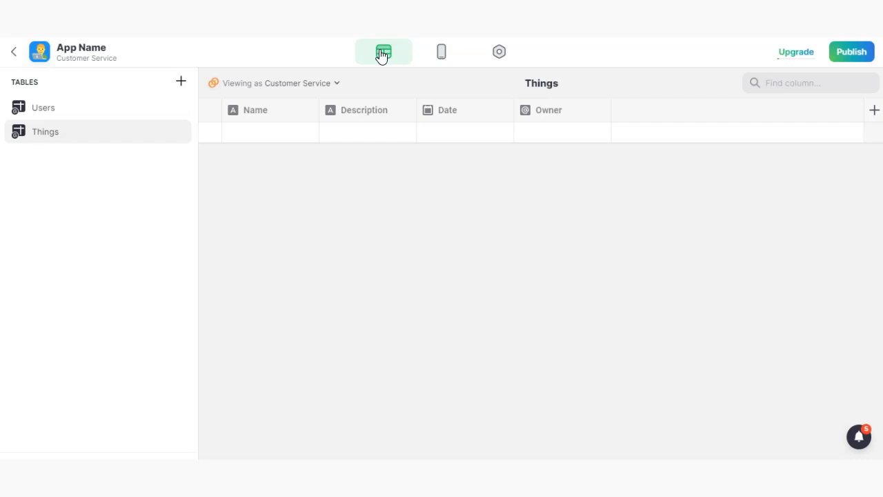
pyautogui.click(252, 138)
pyautogui.click(343, 119)
pyautogui.click(289, 140)
pyautogui.rightClick(283, 138)
pyautogui.click(246, 135)
pyautogui.click(276, 117)
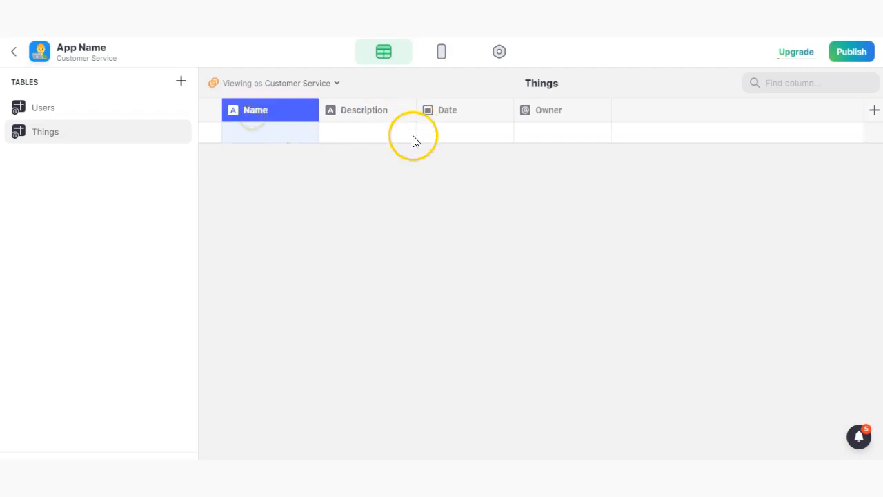
# - Check the settings offered for a new column in the Things table, cancel without adding it, and look over the table list
pyautogui.click(872, 112)
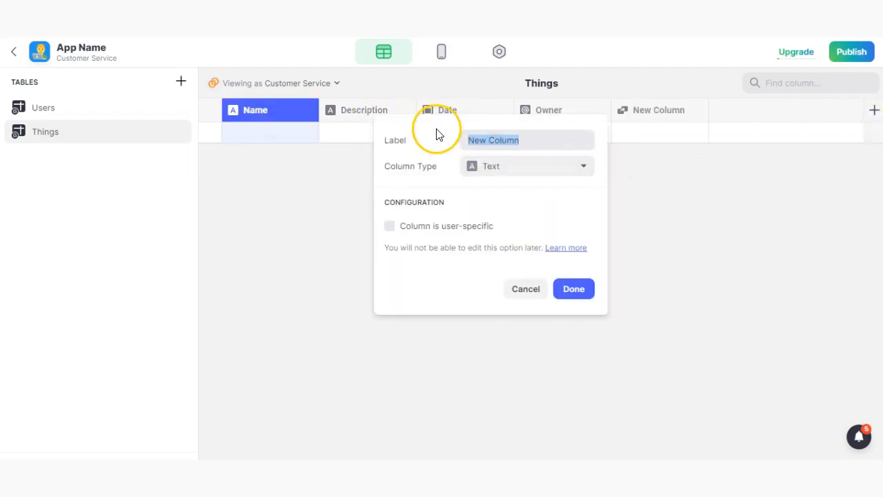
pyautogui.click(521, 298)
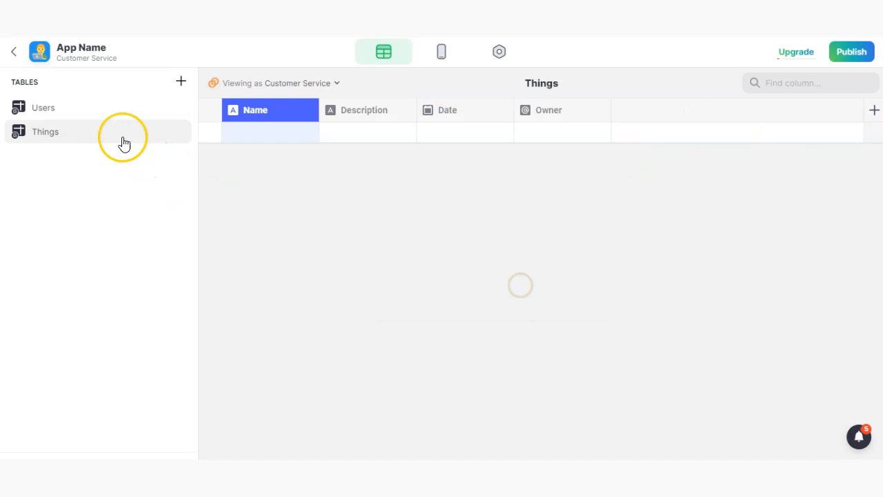
pyautogui.click(30, 109)
pyautogui.click(60, 137)
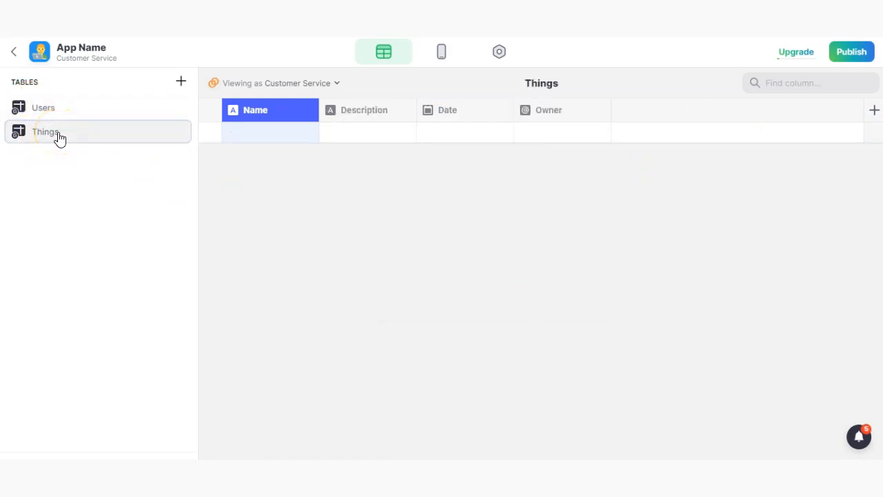
# - In the app's appearance settings, set the accent color to orange and the theme to Bold (light)
pyautogui.click(428, 57)
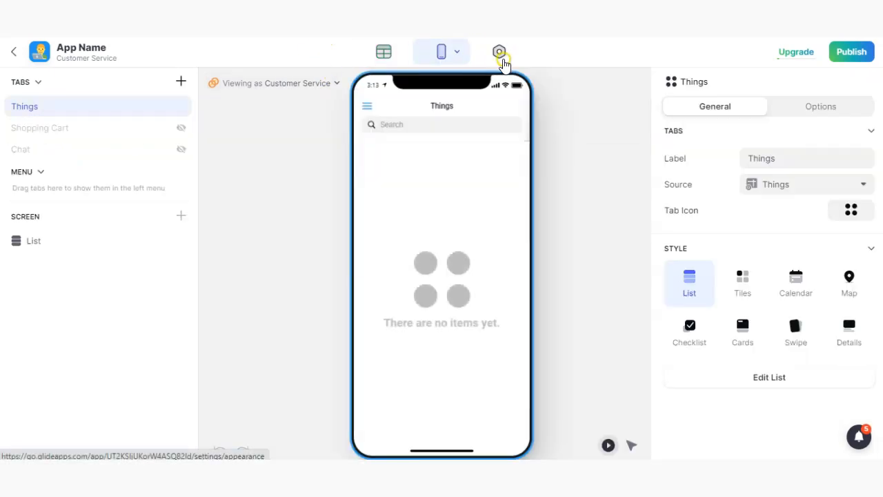
pyautogui.click(502, 61)
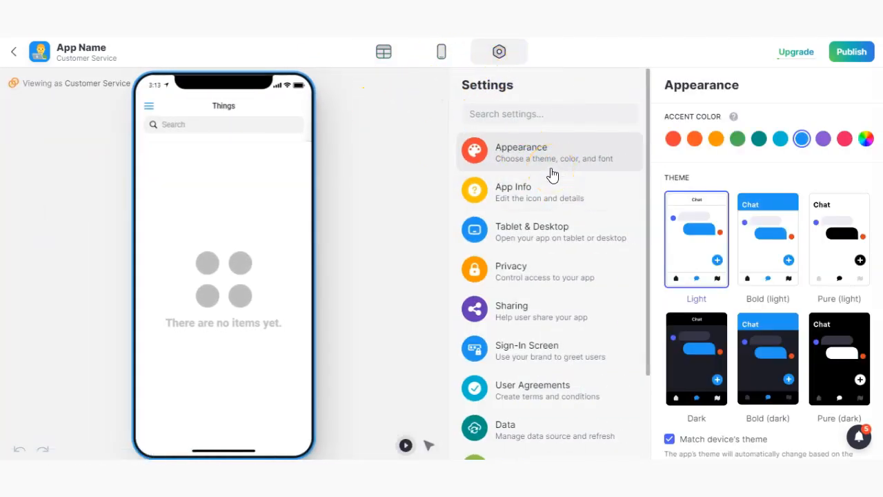
pyautogui.click(696, 141)
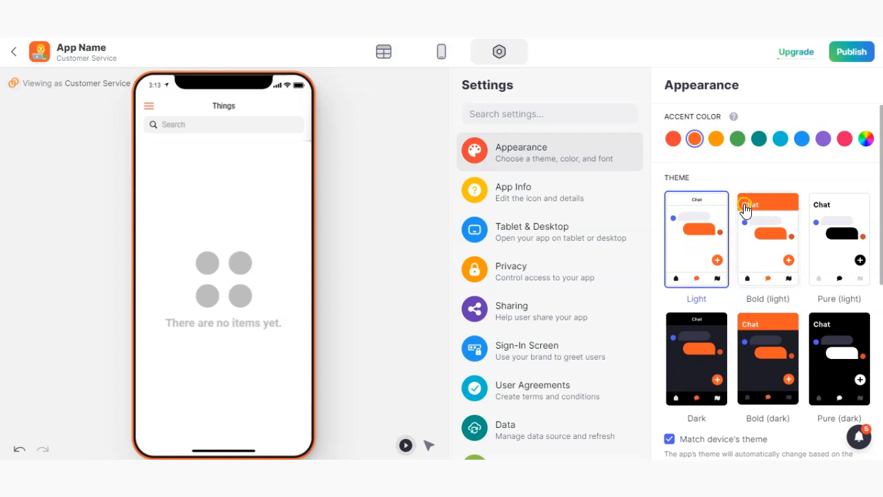
pyautogui.click(741, 257)
# - Review the theme, typography, tab label and accessibility options in the appearance settings
pyautogui.scroll(-1, 751, 271)
pyautogui.scroll(-5, 752, 272)
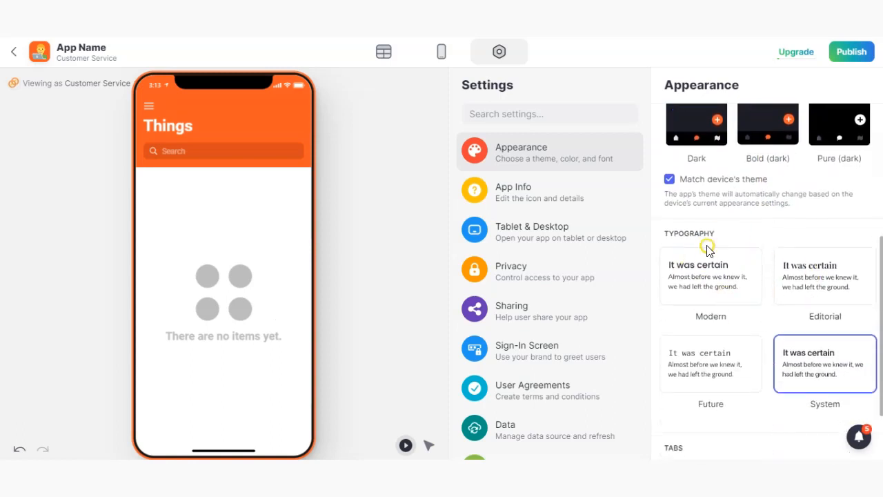
pyautogui.scroll(4, 707, 249)
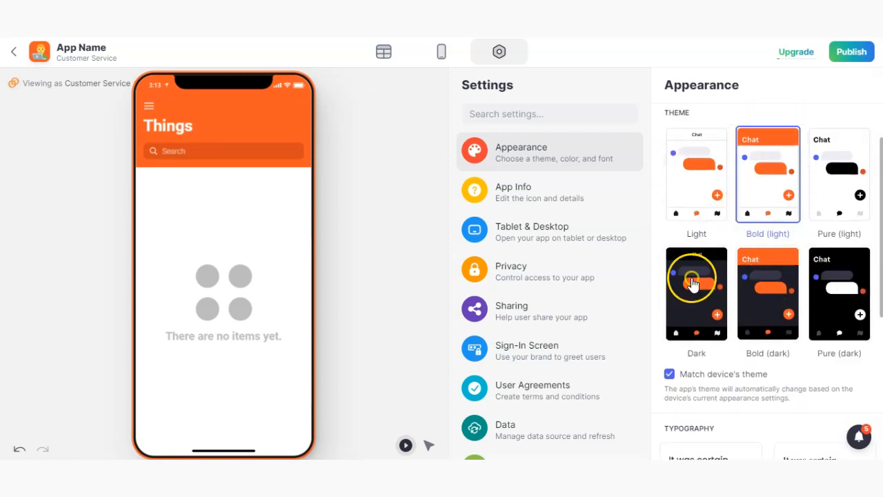
pyautogui.scroll(-5, 725, 200)
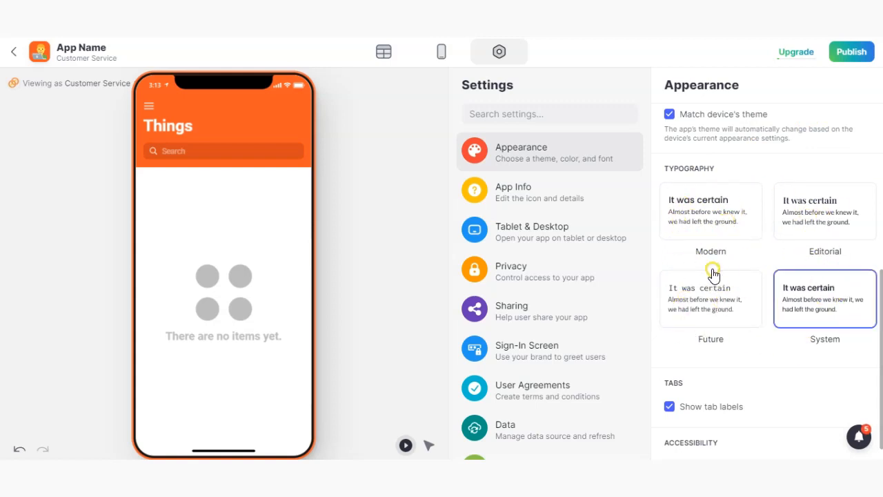
pyautogui.scroll(-1, 713, 274)
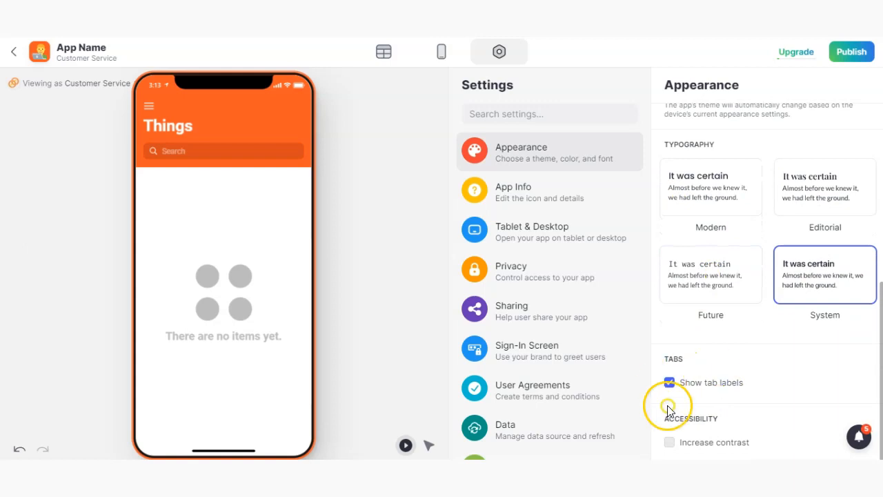
pyautogui.click(680, 397)
pyautogui.scroll(5, 695, 341)
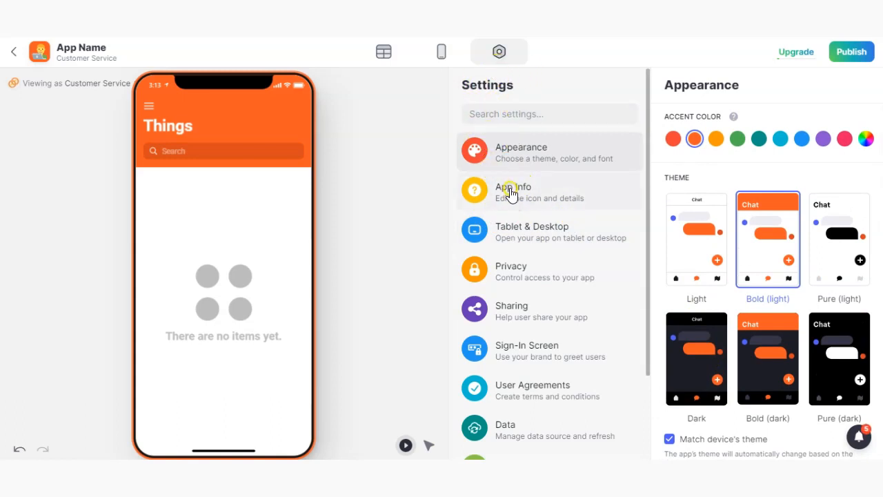
# - Review the App Info settings for the icon, name, author and description
pyautogui.click(578, 191)
pyautogui.moveTo(711, 166)
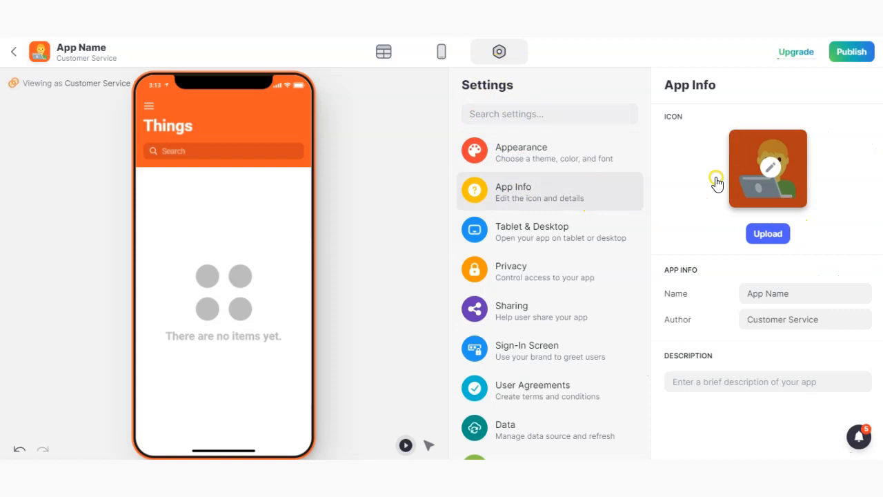
pyautogui.tripleClick(764, 294)
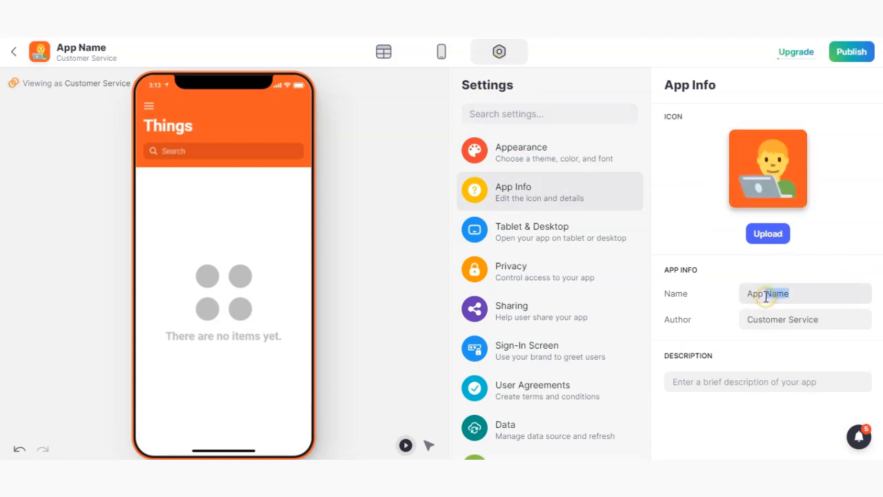
pyautogui.tripleClick(777, 323)
pyautogui.click(731, 376)
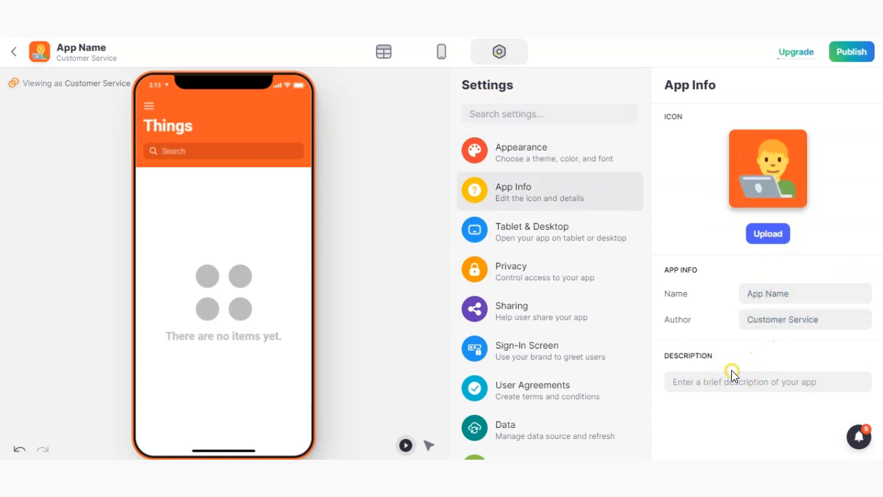
# - Review the Tablet & Desktop settings and the sign-in, email address and cookie options under Privacy
pyautogui.click(540, 231)
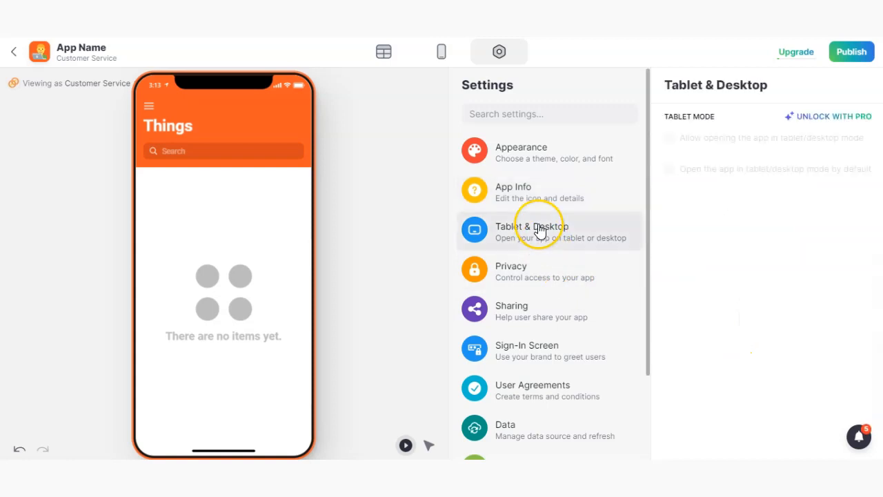
pyautogui.click(556, 265)
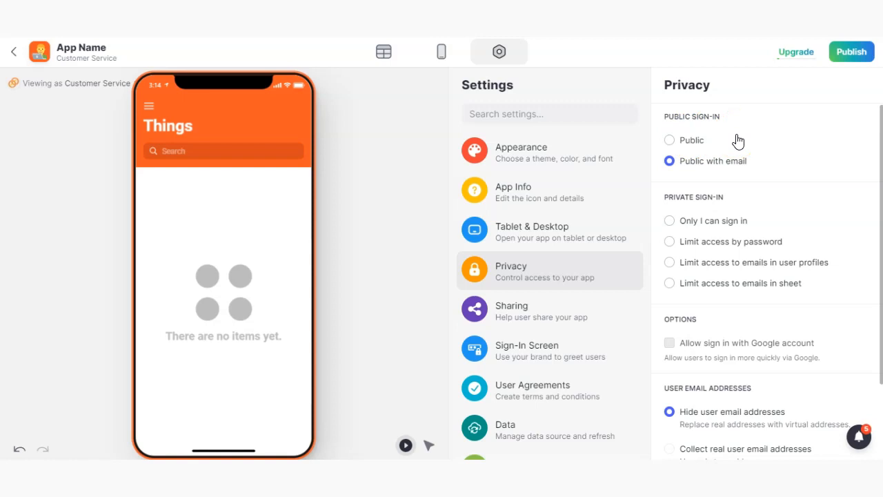
pyautogui.scroll(-2, 742, 180)
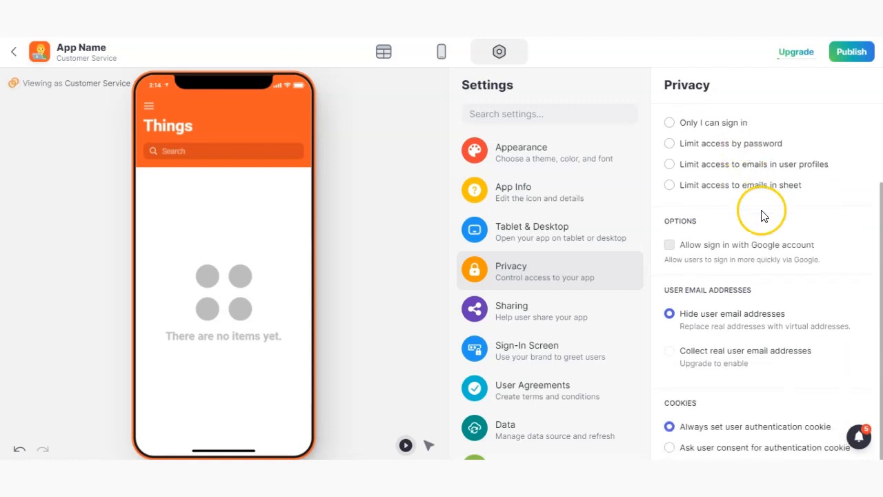
# - Review the Sharing, Sign-In Screen, User Agreements and Data settings of the app
pyautogui.click(556, 309)
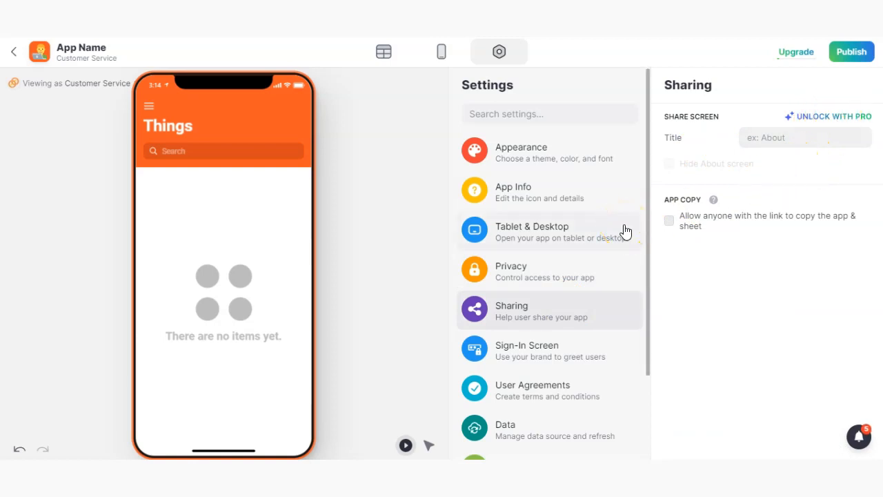
pyautogui.click(557, 345)
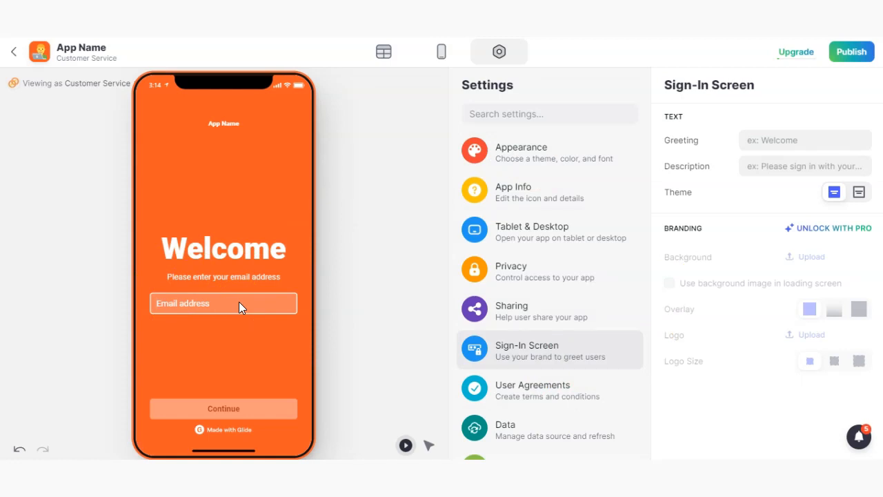
pyautogui.click(562, 385)
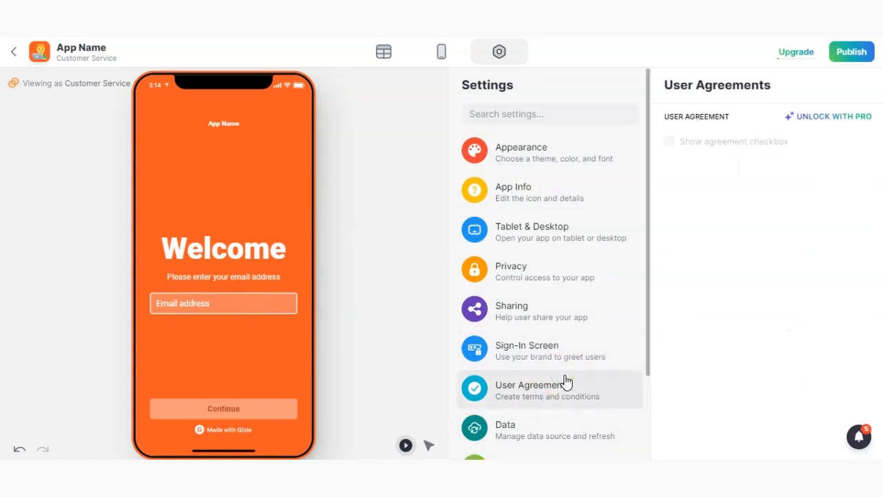
pyautogui.scroll(-1, 560, 382)
pyautogui.click(557, 373)
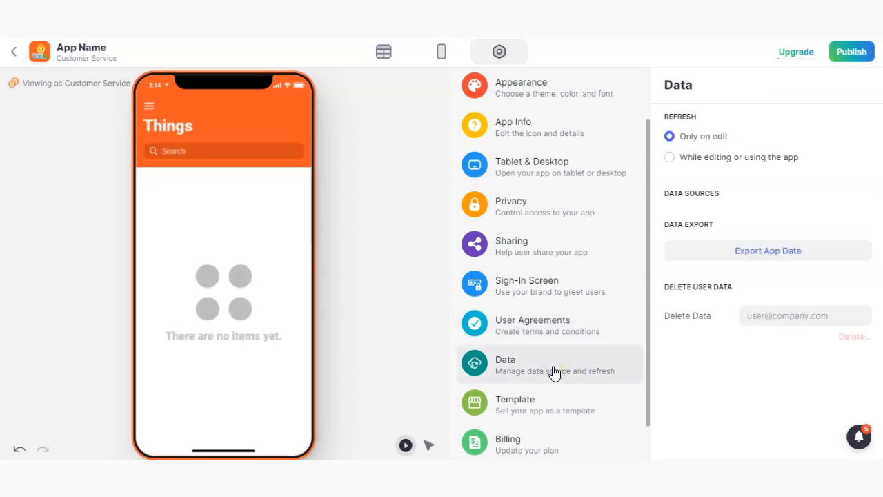
# - Review the Template, Billing and Integrations settings of the app
pyautogui.scroll(-1, 552, 359)
pyautogui.click(548, 355)
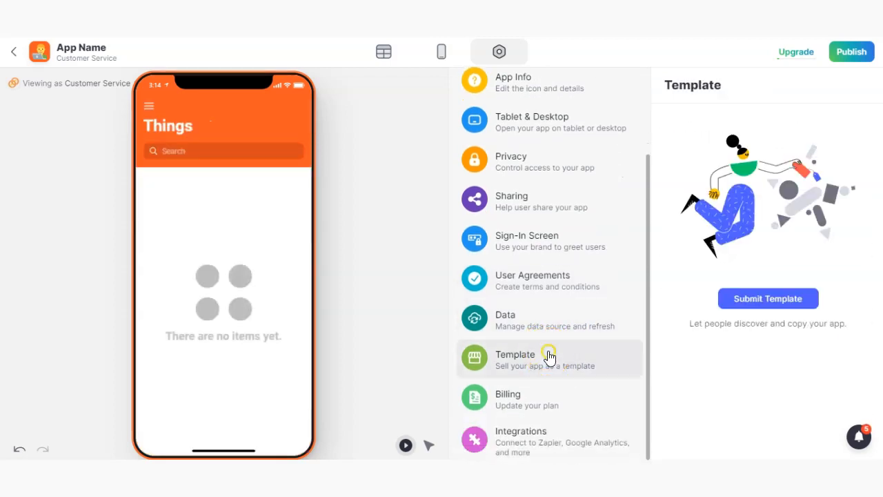
pyautogui.click(544, 395)
pyautogui.click(551, 433)
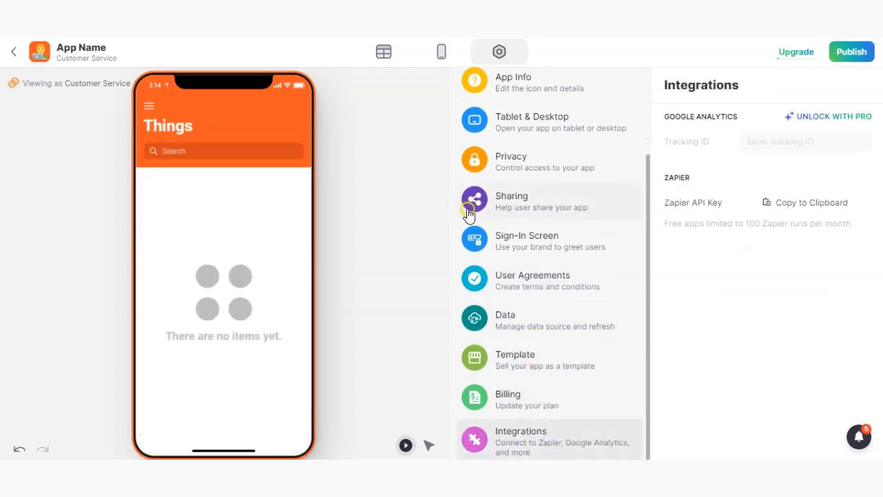
pyautogui.scroll(1, 545, 213)
pyautogui.scroll(1, 545, 214)
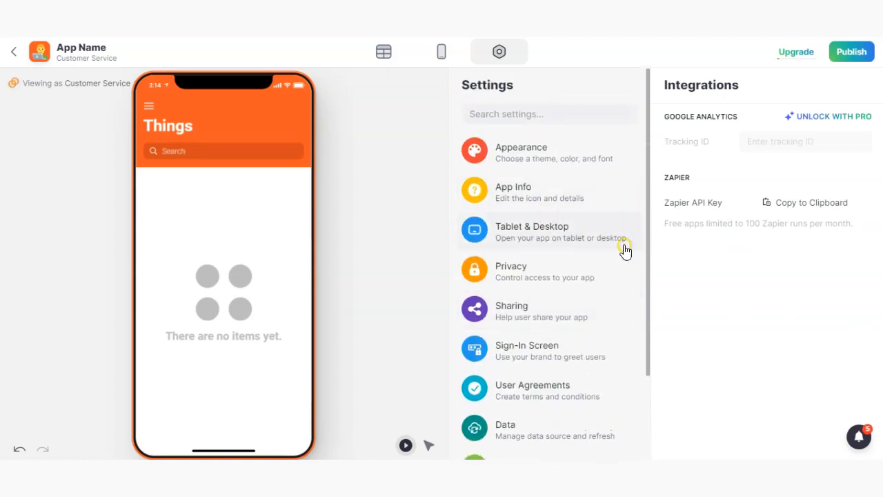
# - Revisit the Appearance and App Info settings, ending on the accent color and theme options
pyautogui.click(557, 159)
pyautogui.click(545, 195)
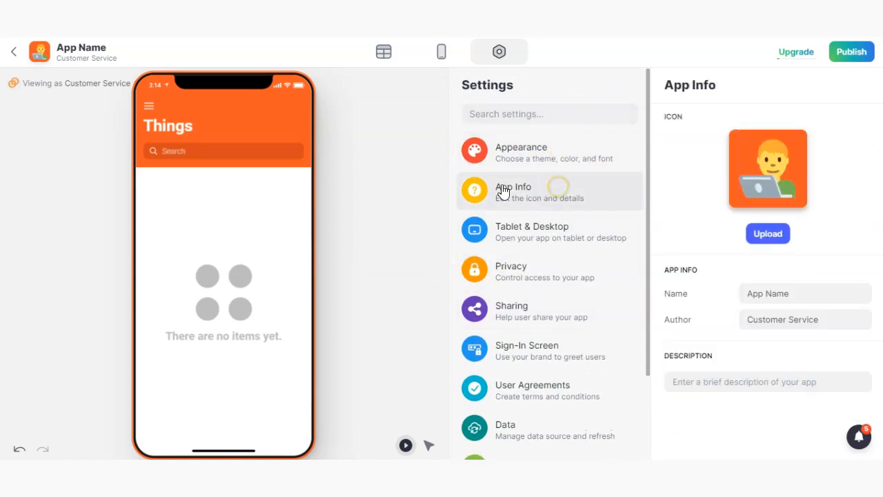
pyautogui.click(540, 164)
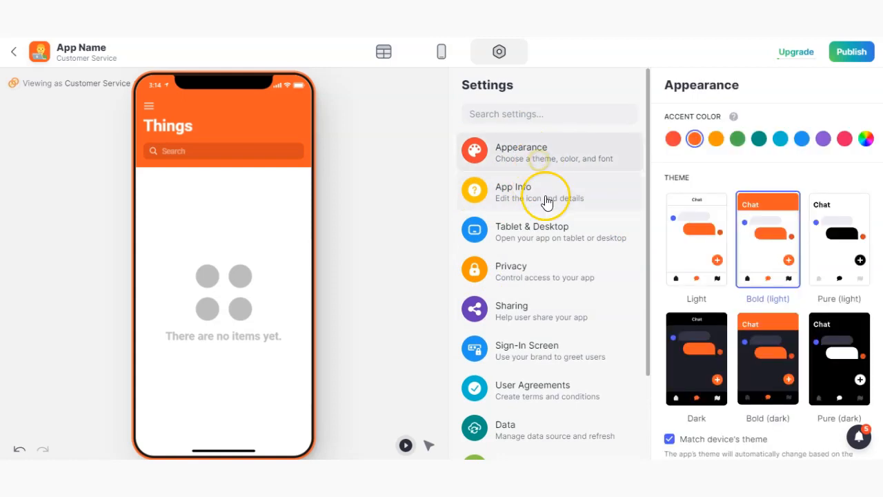
pyautogui.click(549, 182)
pyautogui.click(540, 154)
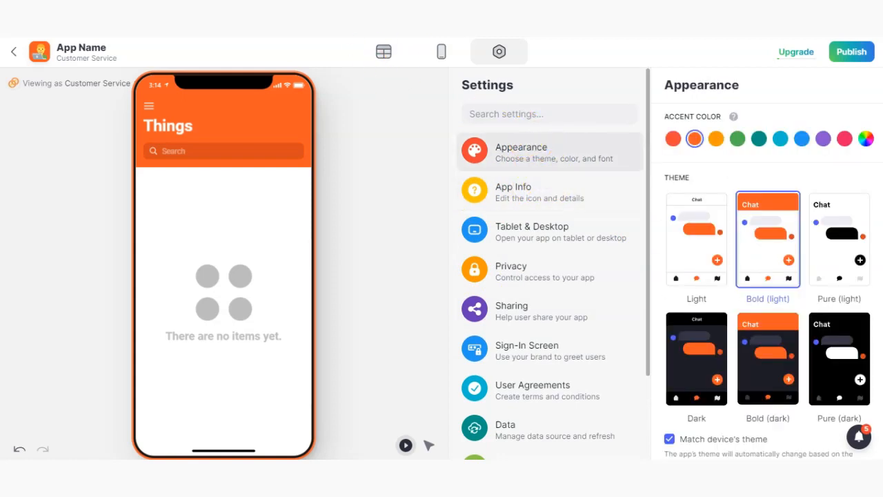
# - Return to the app layout editor, look at the side menu in the phone preview and close it again
pyautogui.click(438, 55)
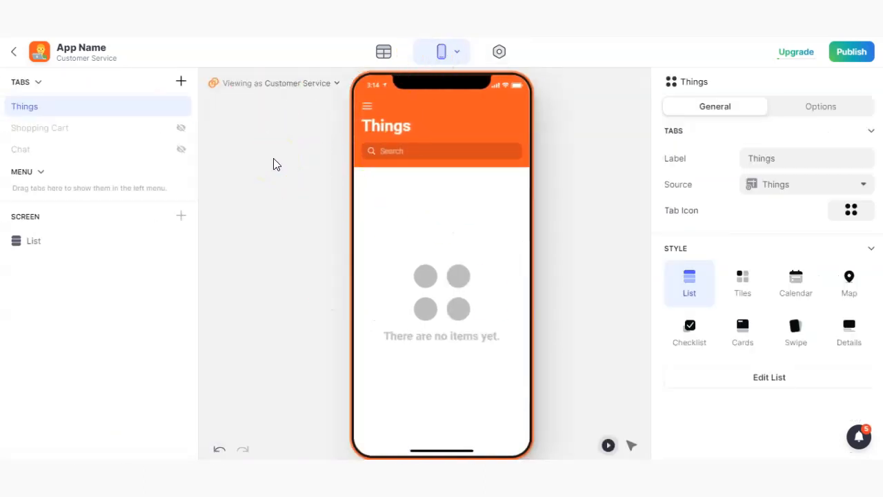
pyautogui.click(367, 110)
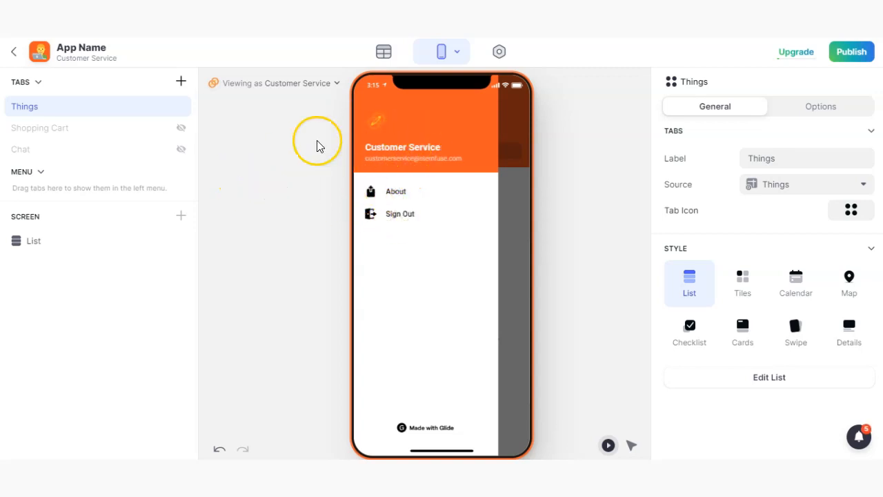
pyautogui.click(526, 149)
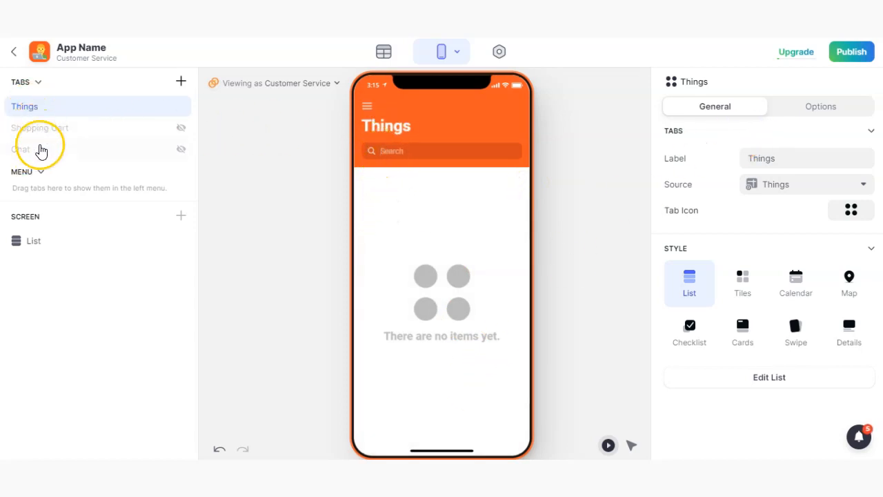
# - Collapse and expand the Tabs and Menu sections of the layout to inspect them
pyautogui.click(40, 83)
pyautogui.click(40, 82)
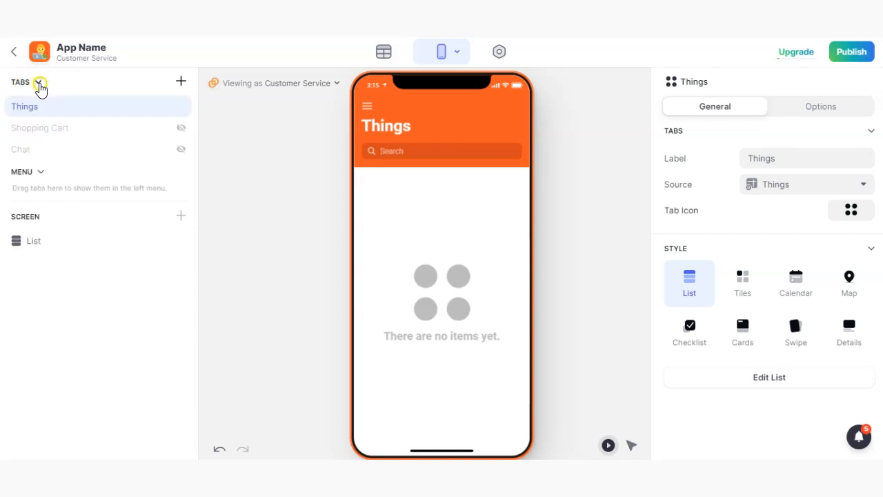
pyautogui.click(41, 173)
pyautogui.click(41, 173)
# - Add a new tab to the app and name it Example
pyautogui.click(180, 82)
pyautogui.click(180, 83)
pyautogui.doubleClick(31, 172)
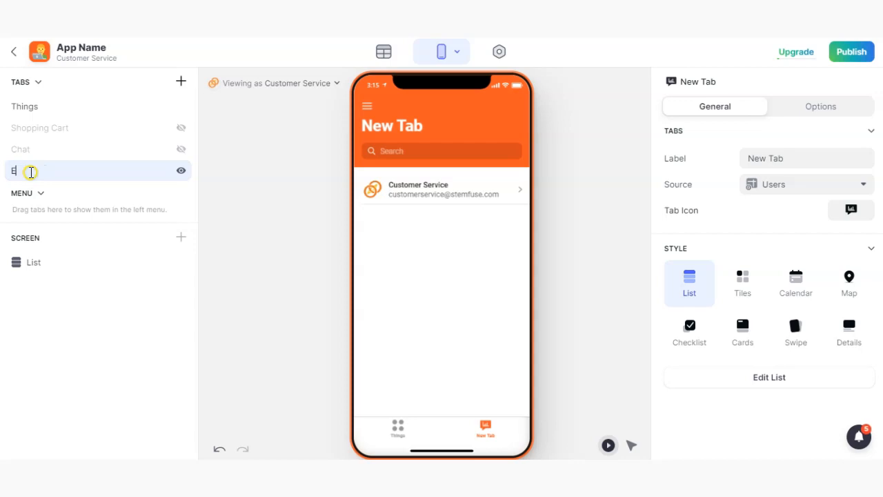
pyautogui.write('Example')
pyautogui.press('Return')
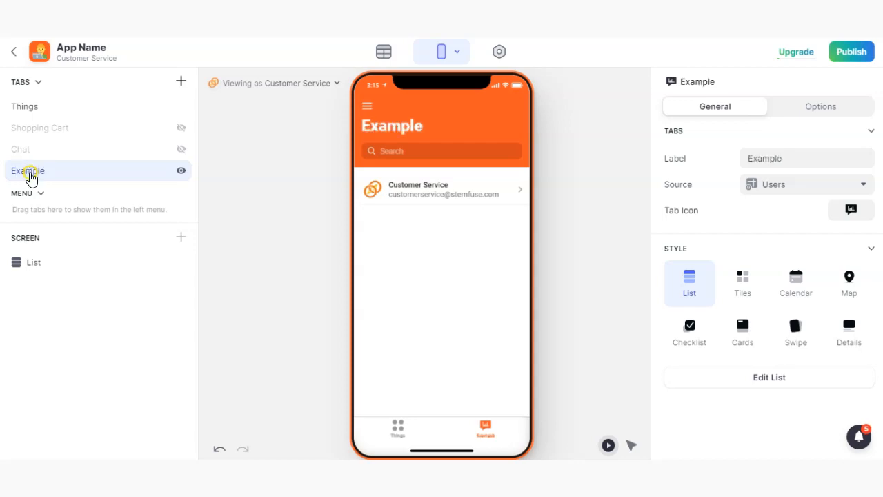
# - Hide the Example tab from the app and make it visible again
pyautogui.click(181, 171)
pyautogui.click(181, 171)
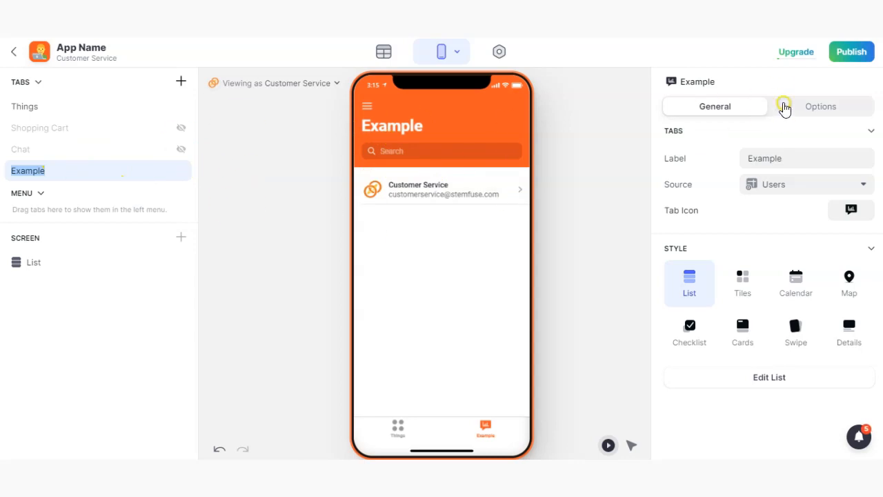
pyautogui.click(82, 174)
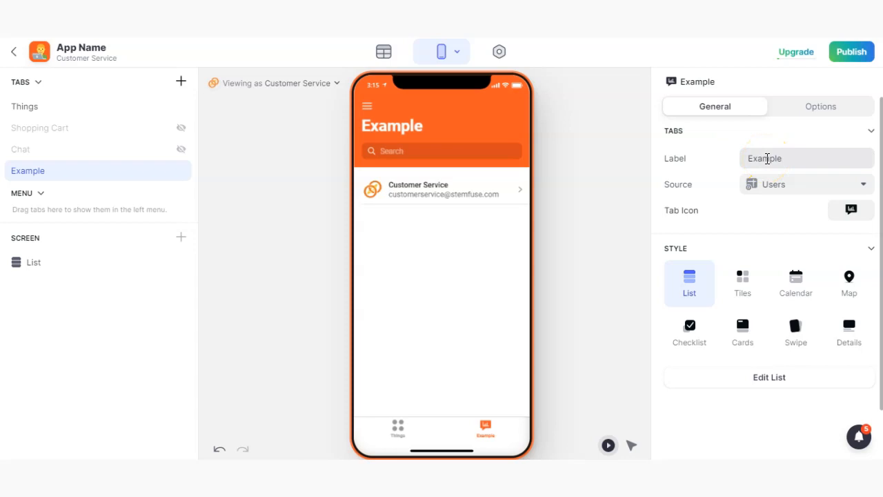
# - Check the data source choices of the Example tab and change its label to Store
pyautogui.click(779, 193)
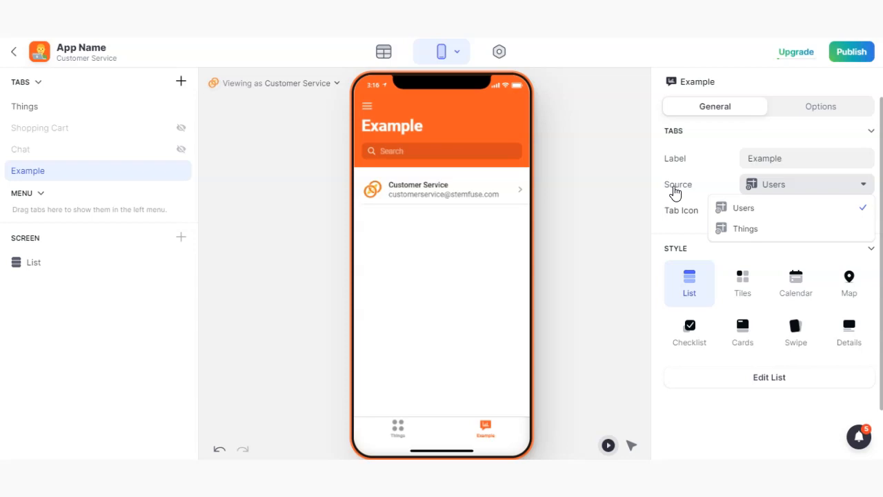
pyautogui.doubleClick(763, 157)
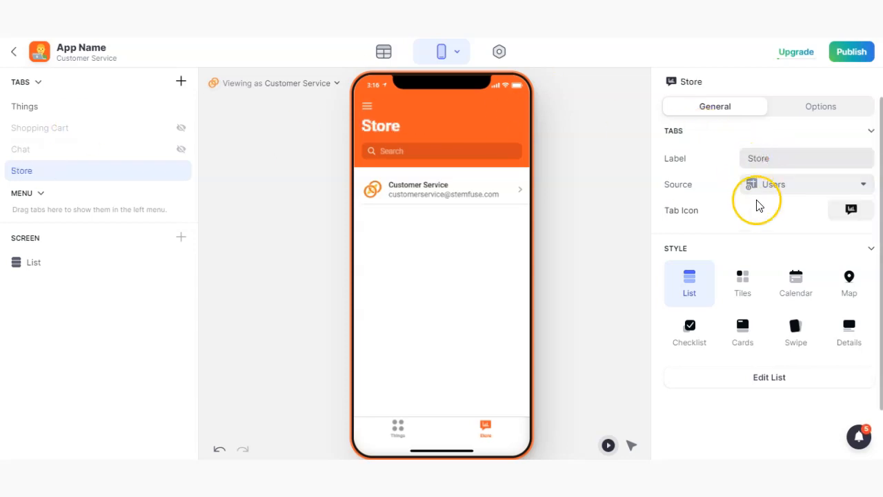
# - Add a new Glide table in the data editor and rename the Users table as Products
pyautogui.click(385, 55)
pyautogui.click(178, 84)
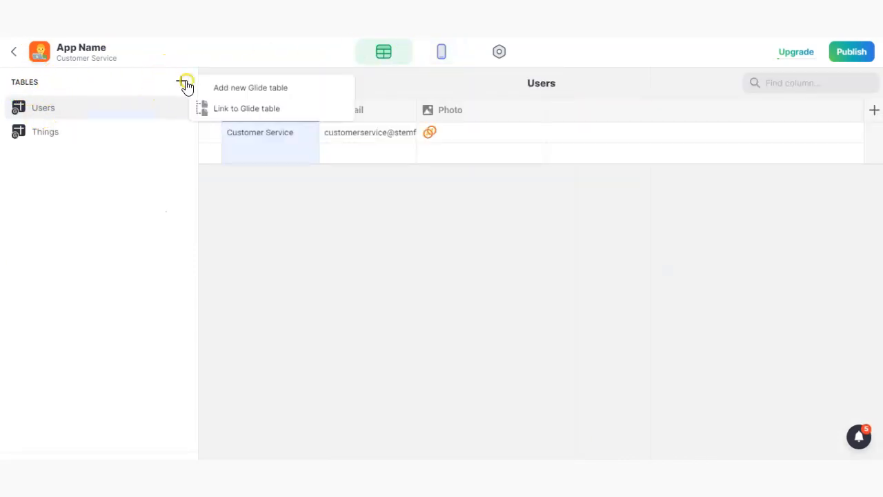
pyautogui.click(249, 92)
pyautogui.doubleClick(42, 108)
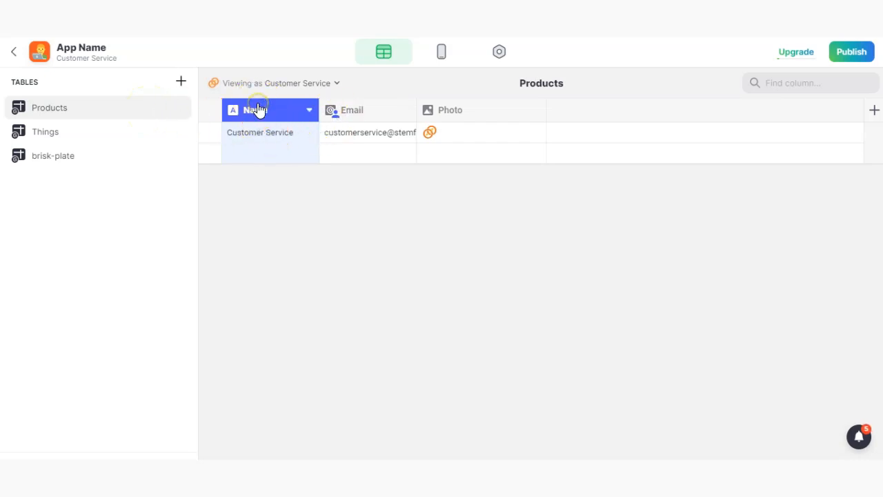
# - Delete the Email column from the Products table
pyautogui.click(371, 113)
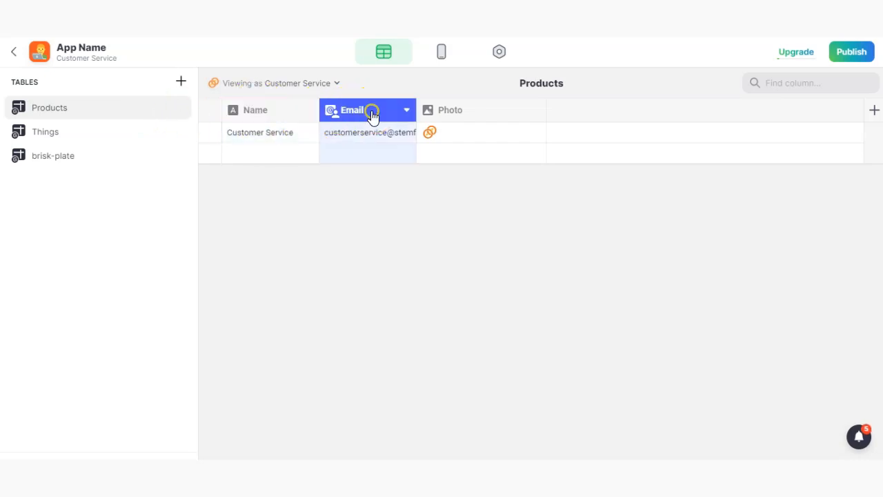
pyautogui.click(402, 113)
pyautogui.click(369, 179)
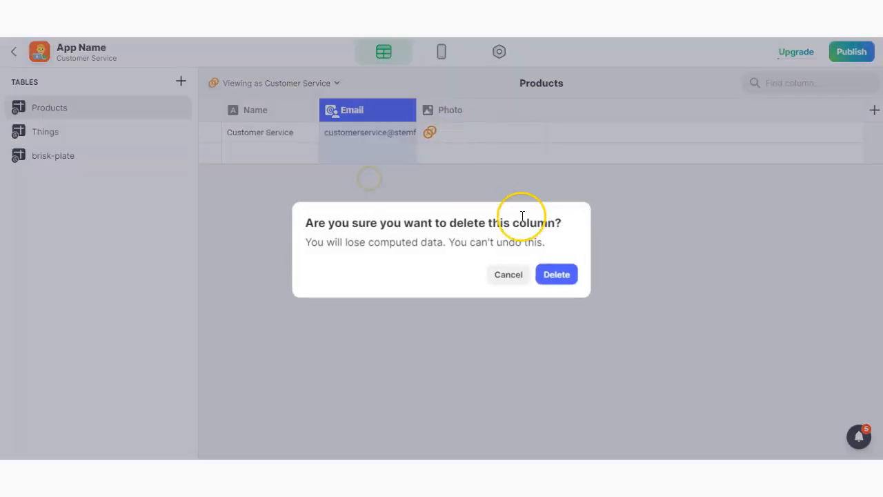
pyautogui.click(557, 274)
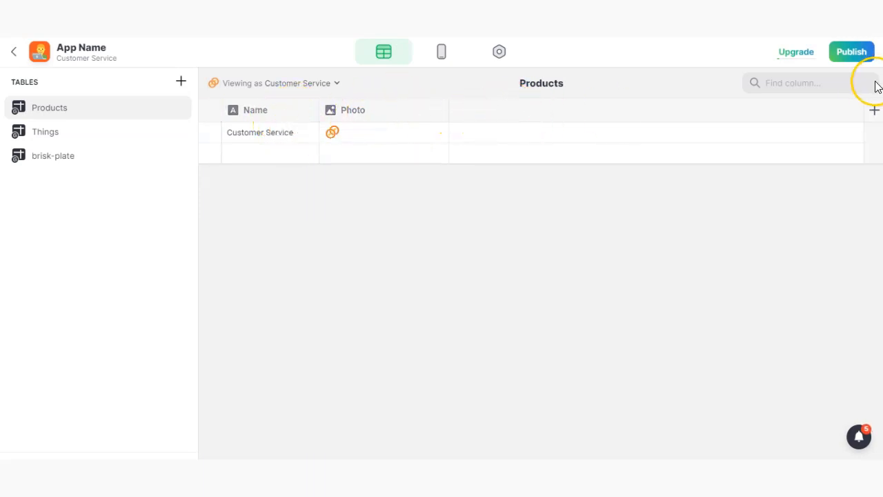
# - Add a Price column of the basic Number type to the Products table
pyautogui.click(873, 110)
pyautogui.write('Pri')
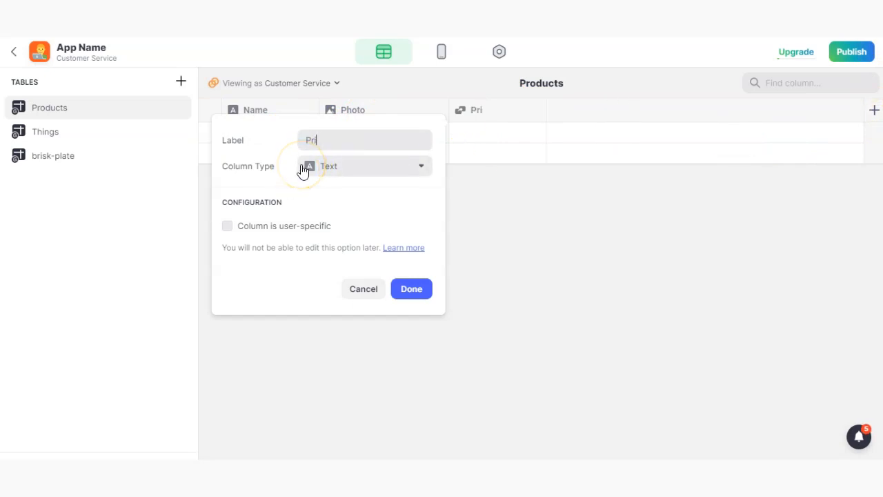
pyautogui.write('ce')
pyautogui.click(325, 169)
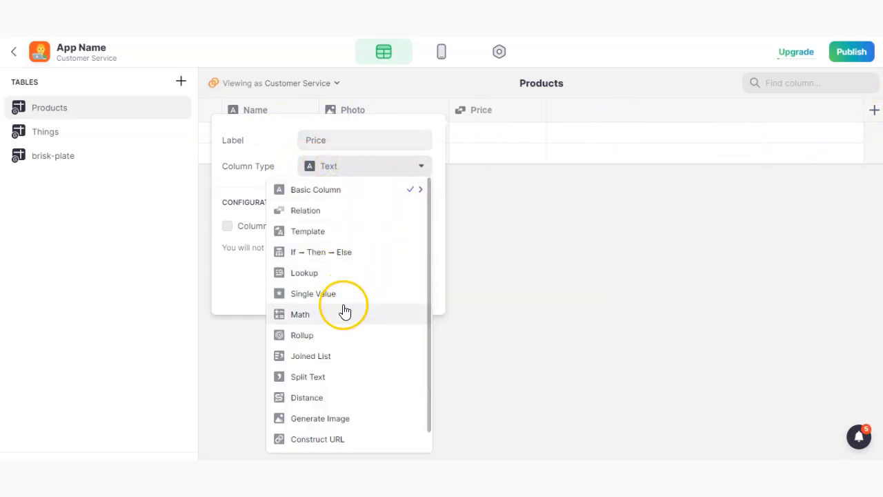
pyautogui.scroll(-1, 352, 310)
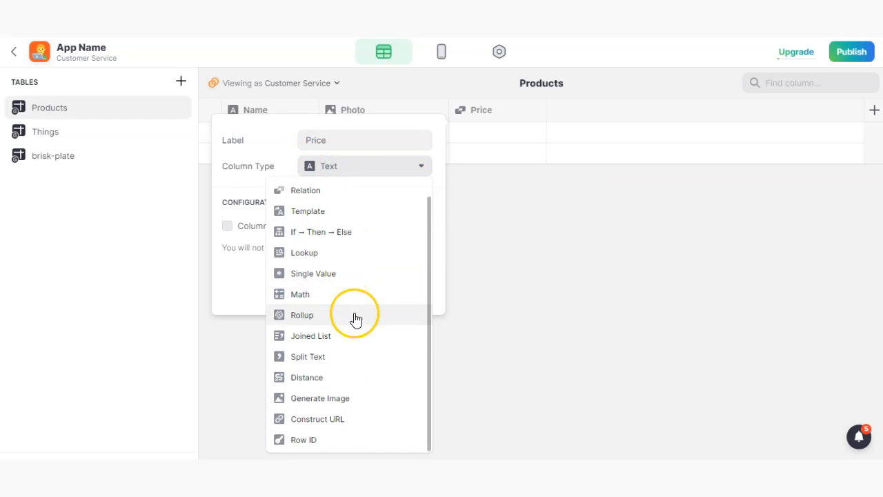
pyautogui.scroll(1, 331, 345)
pyautogui.moveTo(315, 193)
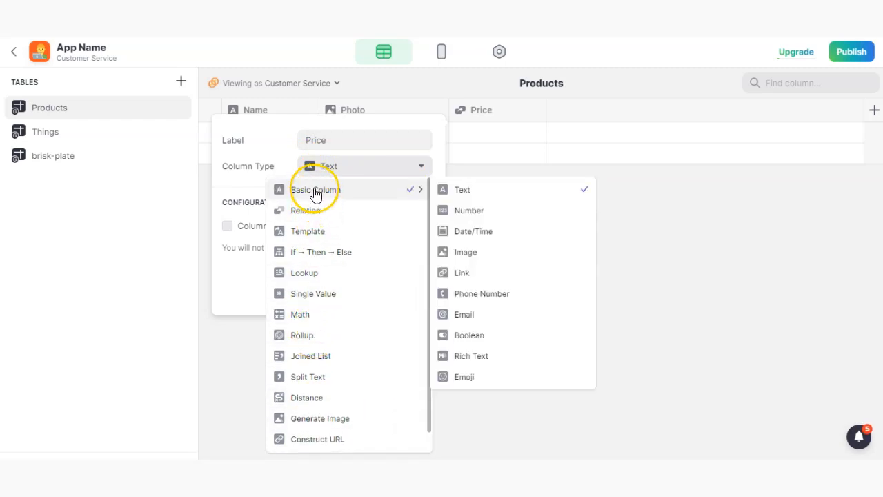
pyautogui.click(483, 211)
pyautogui.click(410, 412)
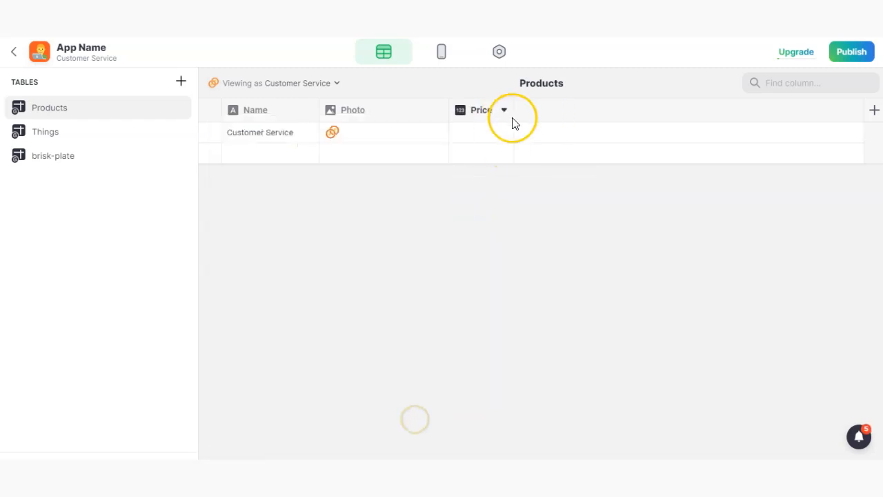
# - Change the name in the first row of the Products table to Product #1
pyautogui.doubleClick(255, 133)
pyautogui.tripleClick(254, 132)
pyautogui.write('Produ')
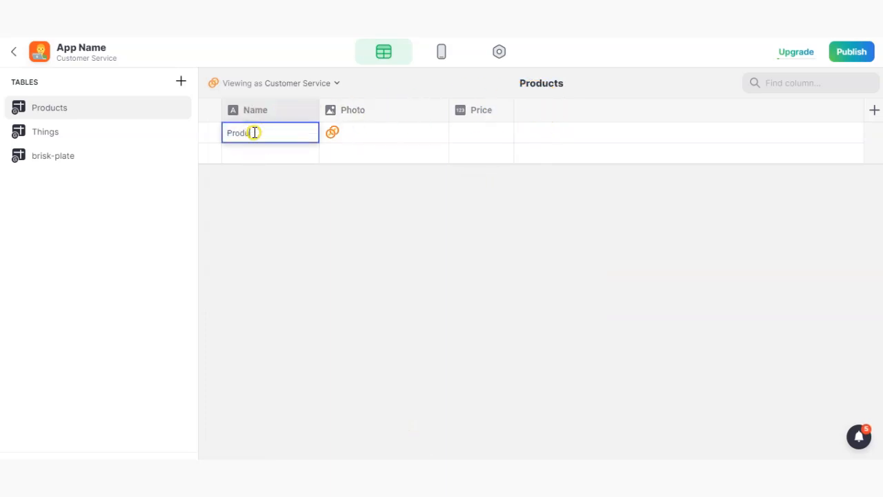
# - Replace the photo of Product #1 with the first Unsplash image found for "boot"
pyautogui.click(331, 134)
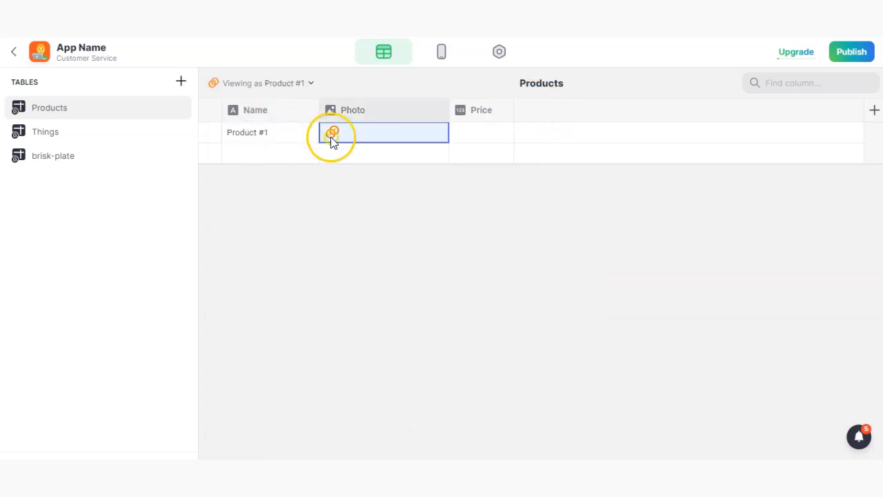
pyautogui.click(331, 134)
pyautogui.click(432, 146)
pyautogui.doubleClick(360, 166)
pyautogui.write('boot')
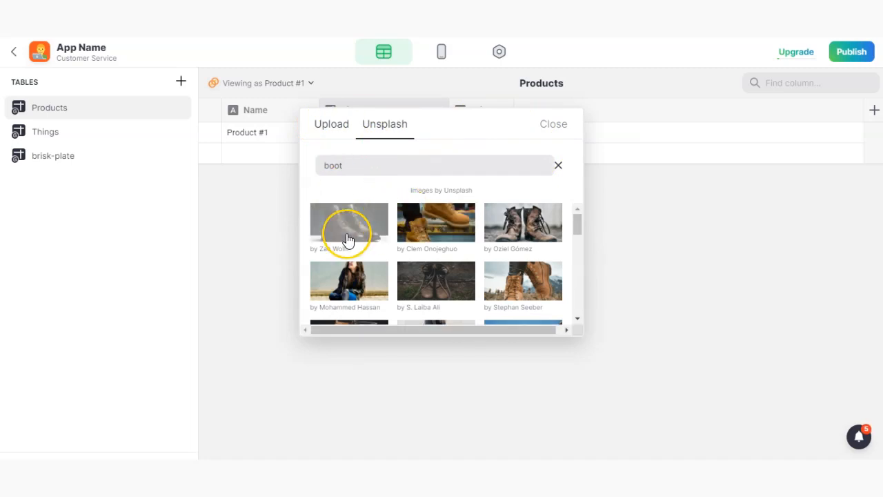
pyautogui.click(349, 238)
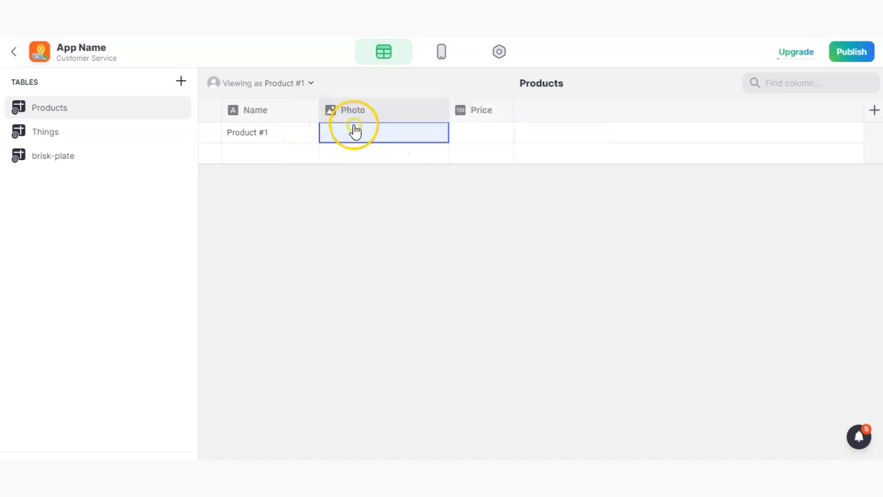
# - Set the price of Product #1 to 79.99
pyautogui.click(474, 135)
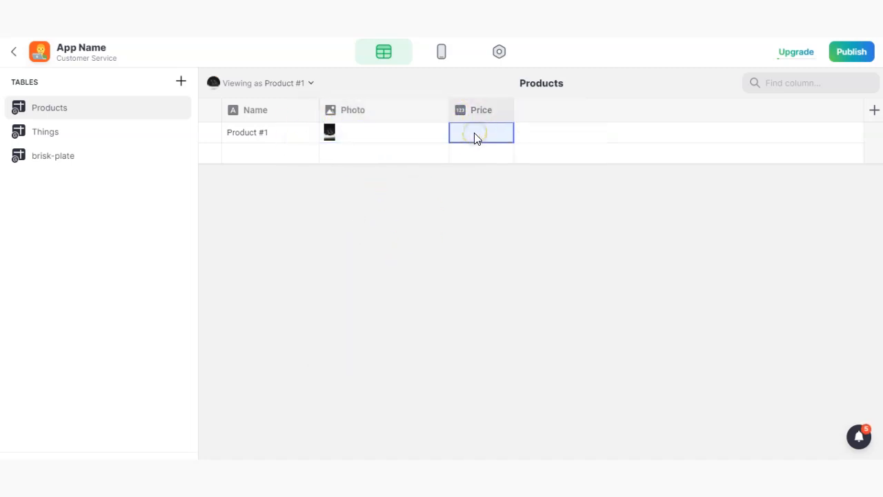
pyautogui.write('79')
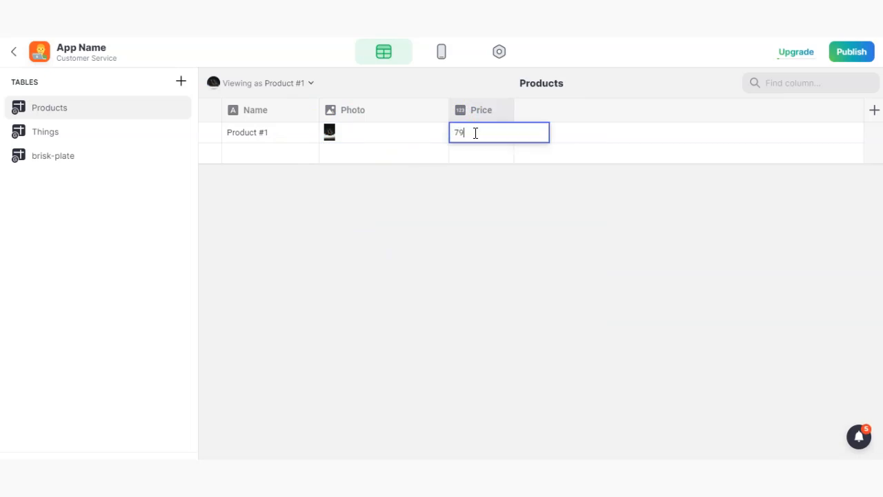
pyautogui.press('Return')
# - Set the Price column's units to $ and display them before the number
pyautogui.click(504, 110)
pyautogui.click(483, 136)
pyautogui.click(333, 341)
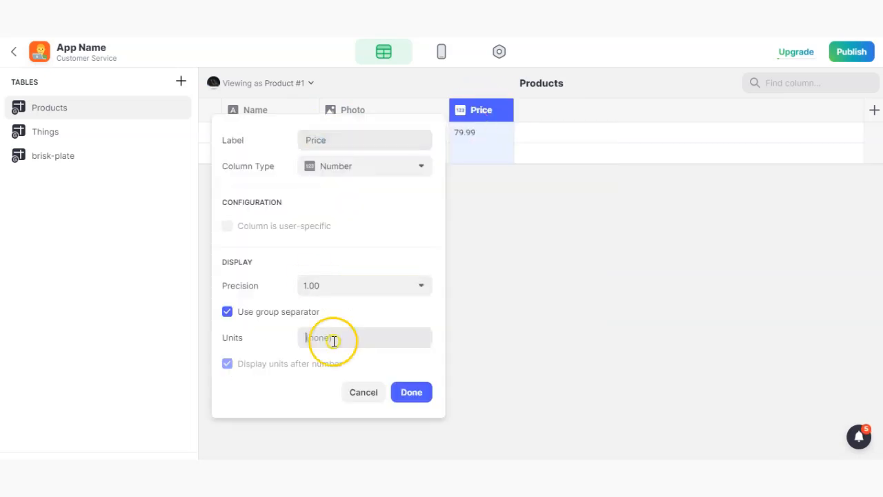
pyautogui.click(359, 166)
pyautogui.click(282, 167)
pyautogui.doubleClick(470, 134)
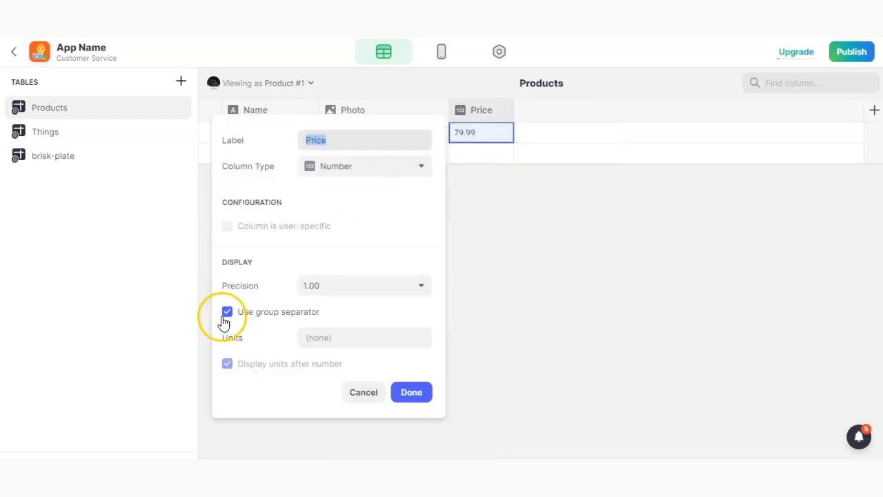
pyautogui.click(318, 339)
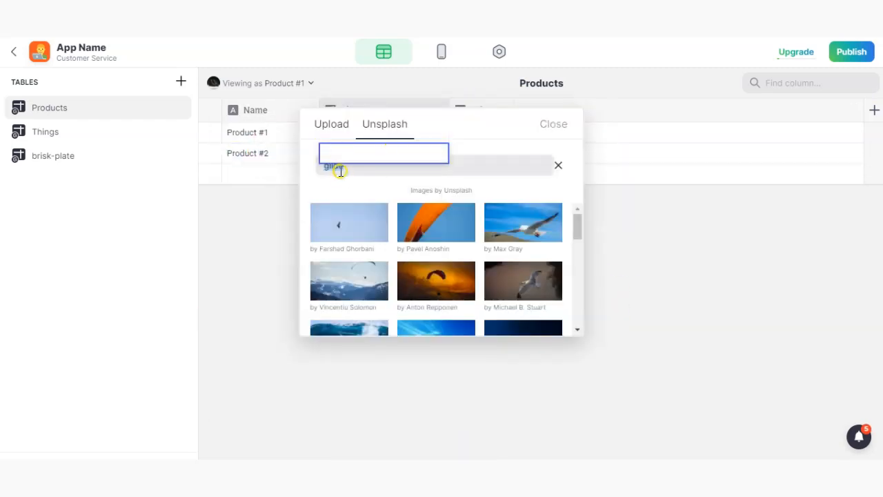
# - Complete the Product #2 row with a pink flip-flop photo from Unsplash and a price of 19.99
pyautogui.press('Escape')
pyautogui.doubleClick(482, 155)
pyautogui.write('19.99')
pyautogui.press('Return')
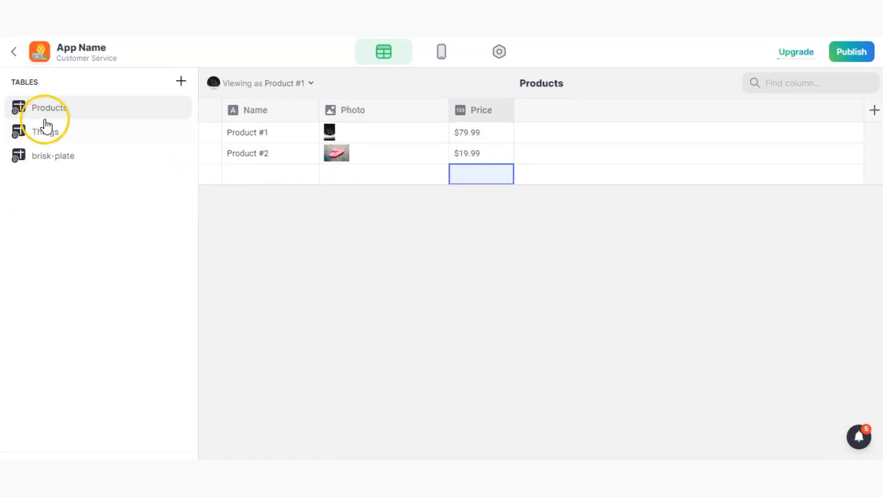
# - Open the Store tab in the app layout and review the tables available as its data source
pyautogui.click(439, 53)
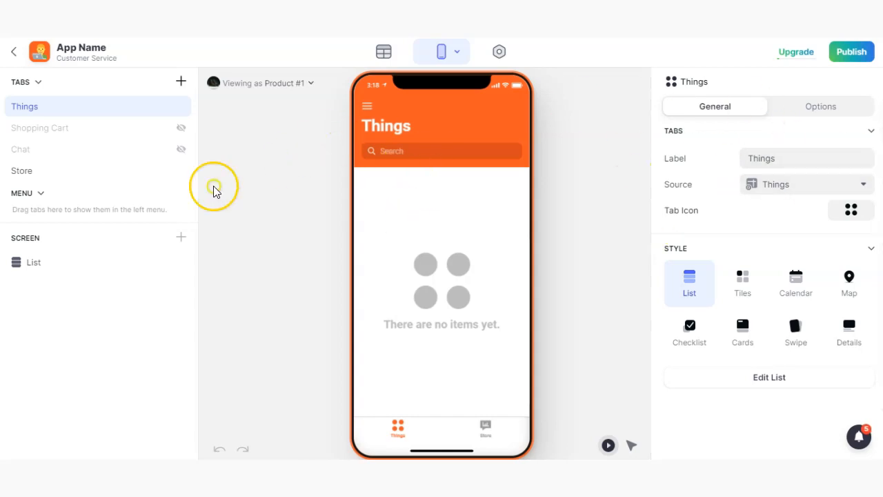
pyautogui.click(16, 172)
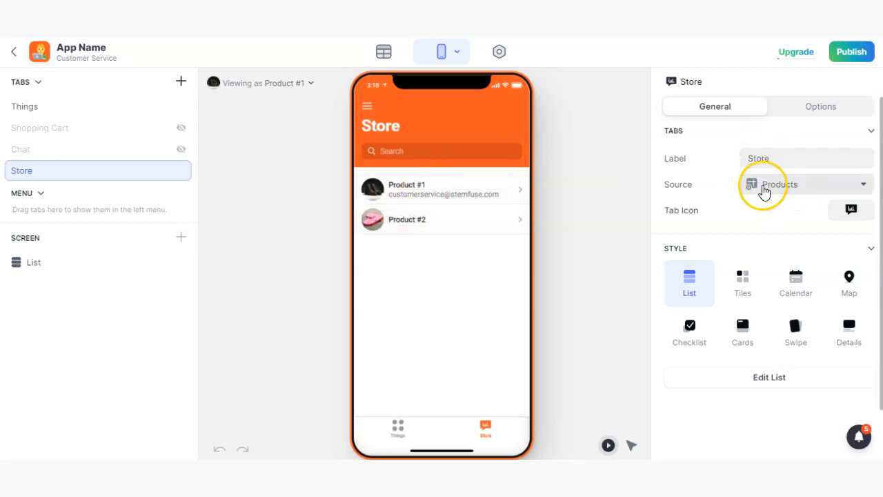
pyautogui.click(763, 191)
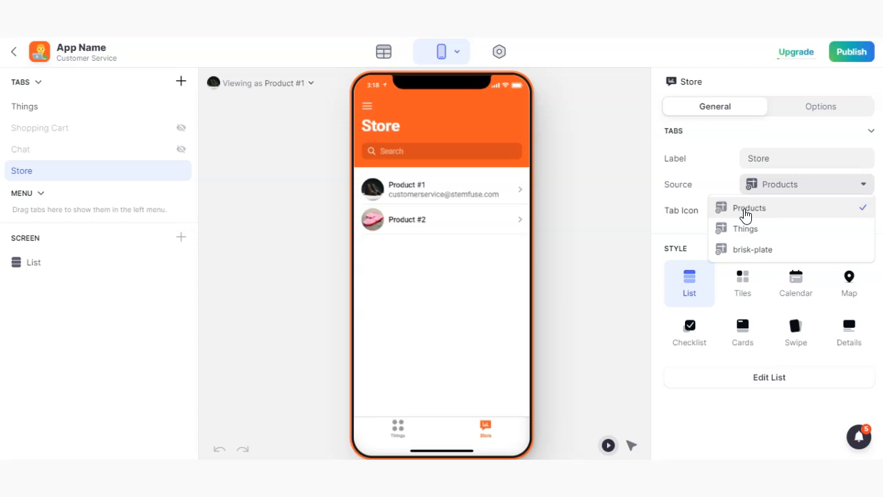
pyautogui.click(615, 198)
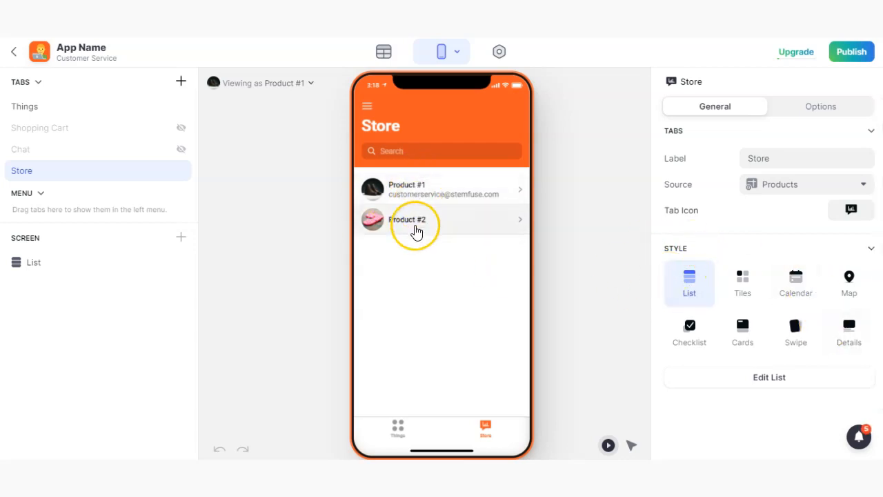
# - Try the Tiles, Calendar, Map, Checklist, Cards, Swipe, Details and List styles on the Store tab
pyautogui.click(758, 283)
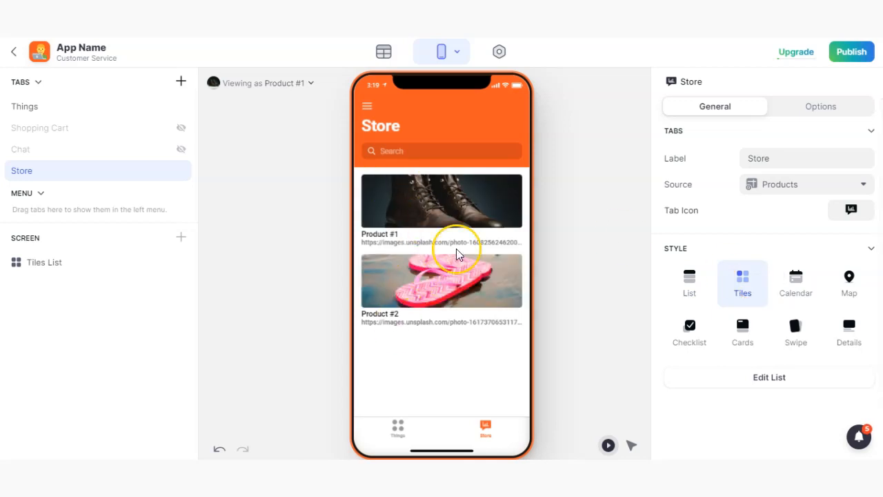
pyautogui.click(795, 282)
pyautogui.click(848, 293)
pyautogui.click(797, 304)
pyautogui.click(745, 331)
pyautogui.click(683, 337)
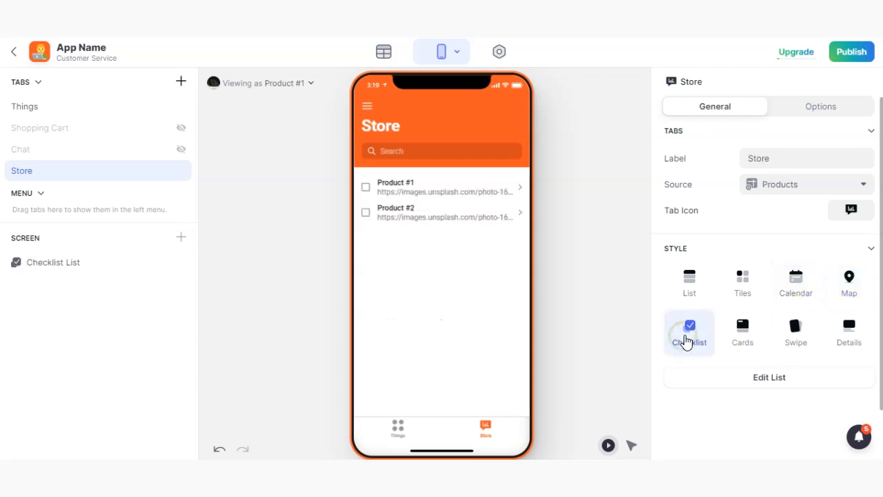
pyautogui.click(746, 338)
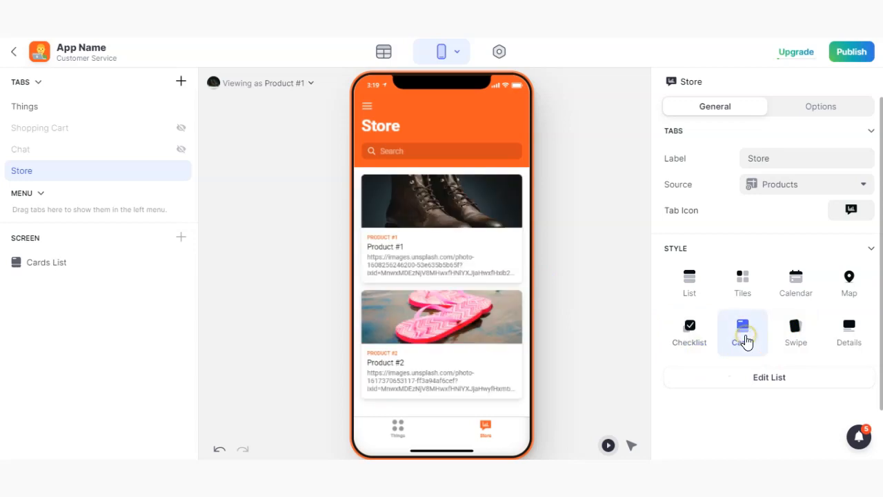
pyautogui.click(657, 325)
pyautogui.click(796, 342)
pyautogui.click(614, 322)
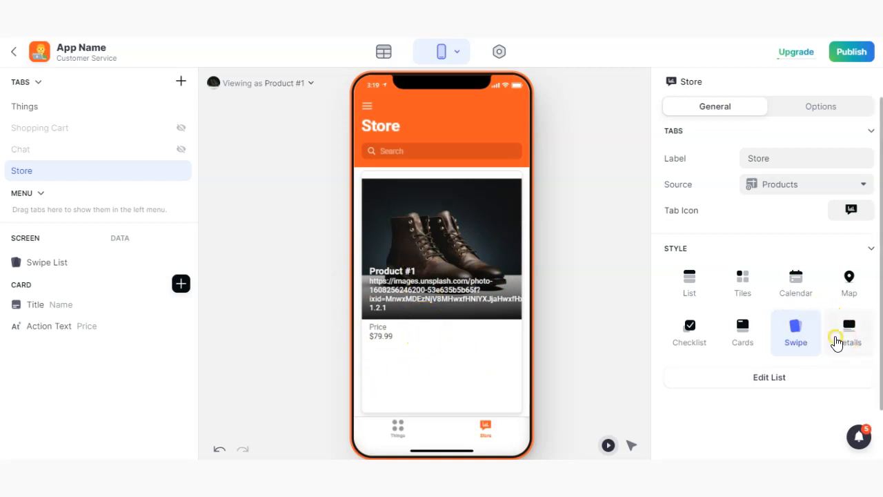
pyautogui.click(837, 343)
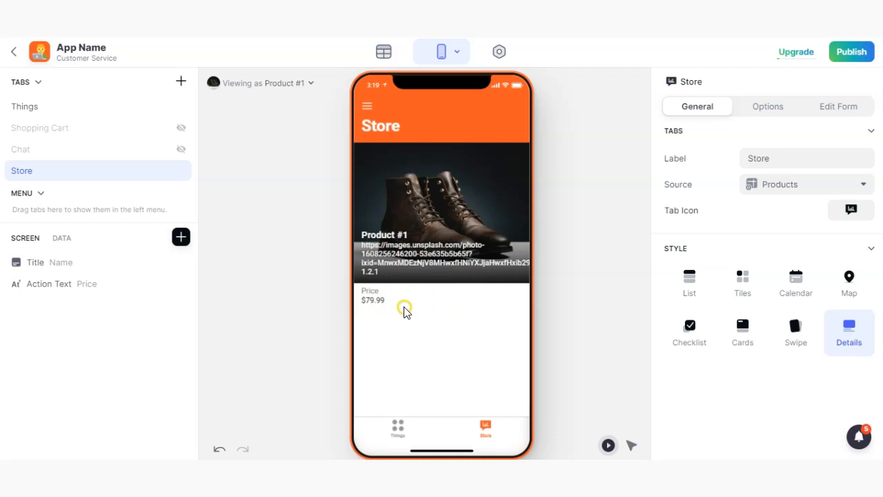
pyautogui.scroll(-1, 764, 327)
pyautogui.click(692, 265)
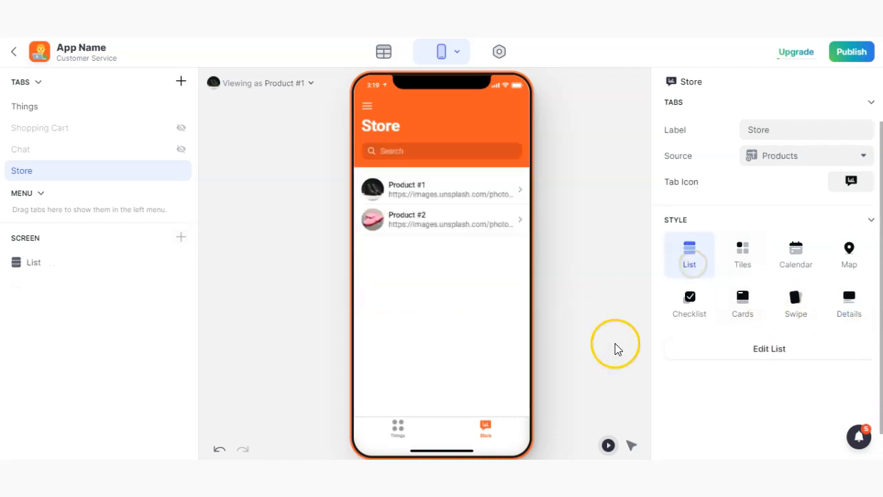
# - Apply the Tiles style to the Store tab and open its list settings to review the columns offered for the title
pyautogui.click(748, 261)
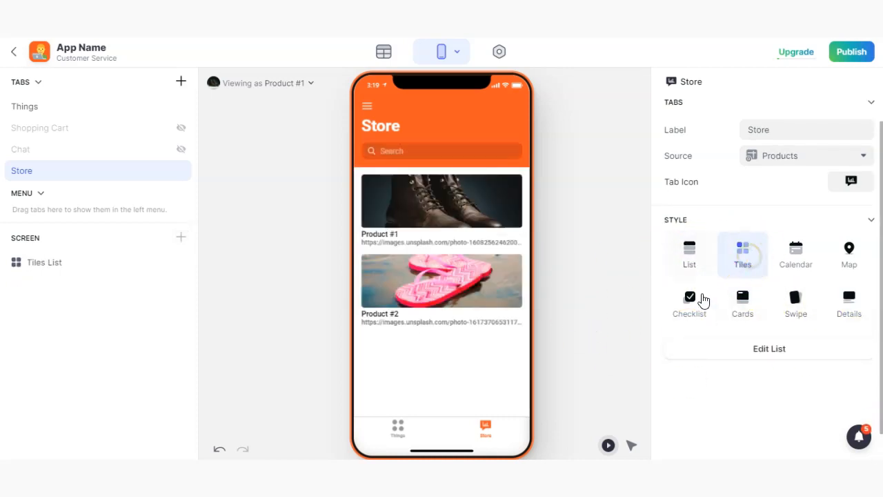
pyautogui.click(762, 352)
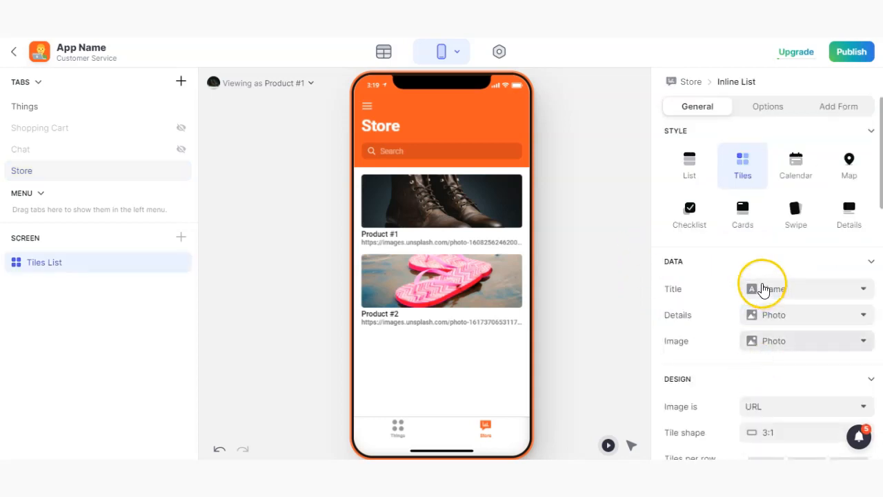
pyautogui.scroll(-1, 763, 285)
pyautogui.click(776, 224)
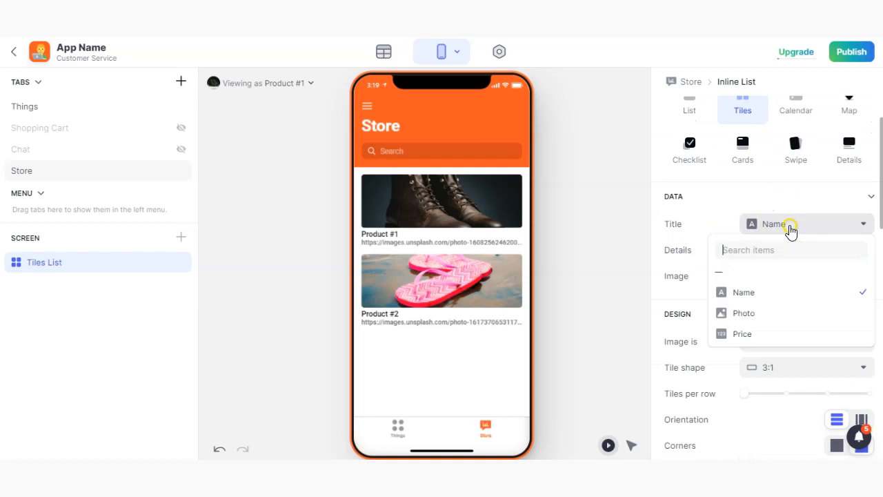
pyautogui.click(704, 242)
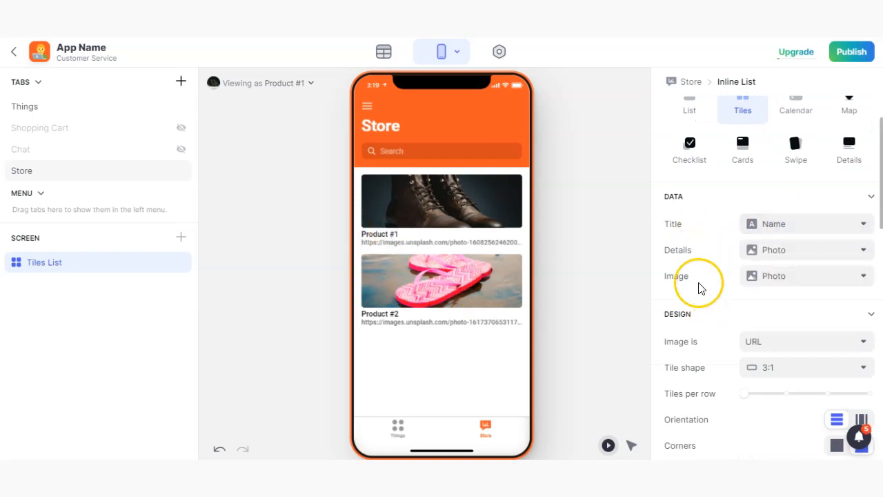
pyautogui.click(756, 227)
pyautogui.click(681, 229)
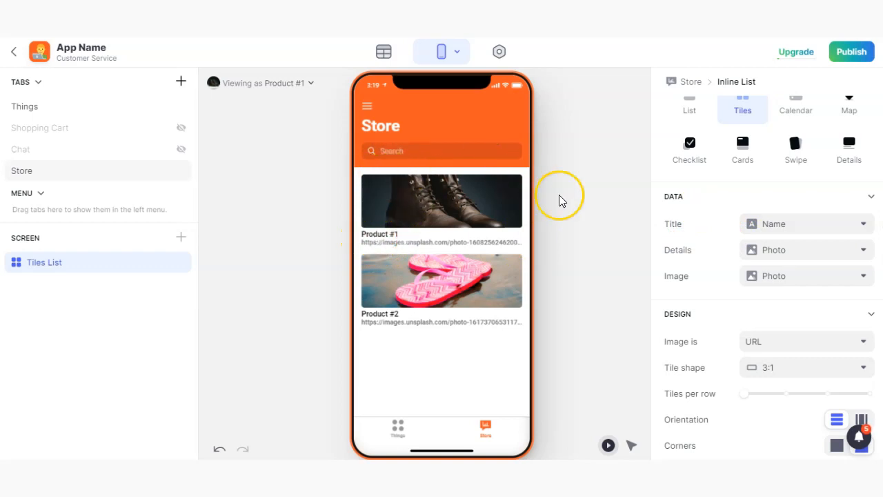
pyautogui.scroll(-2, 790, 292)
pyautogui.scroll(3, 794, 276)
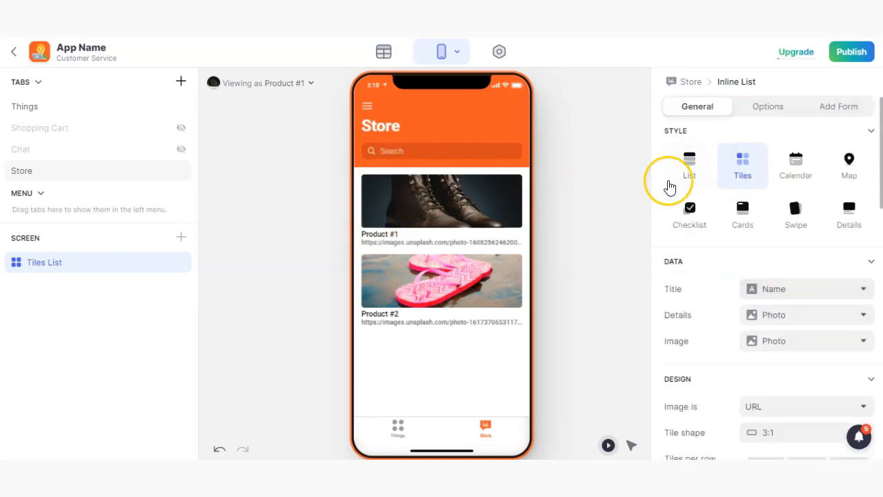
# - Restore rounded corners on the Store tiles and try tight padding before returning to loose padding
pyautogui.scroll(-4, 757, 292)
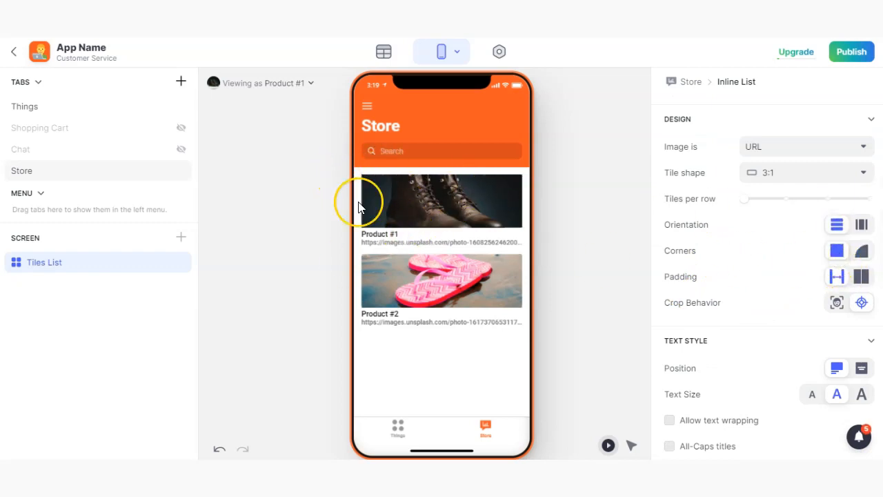
pyautogui.click(862, 252)
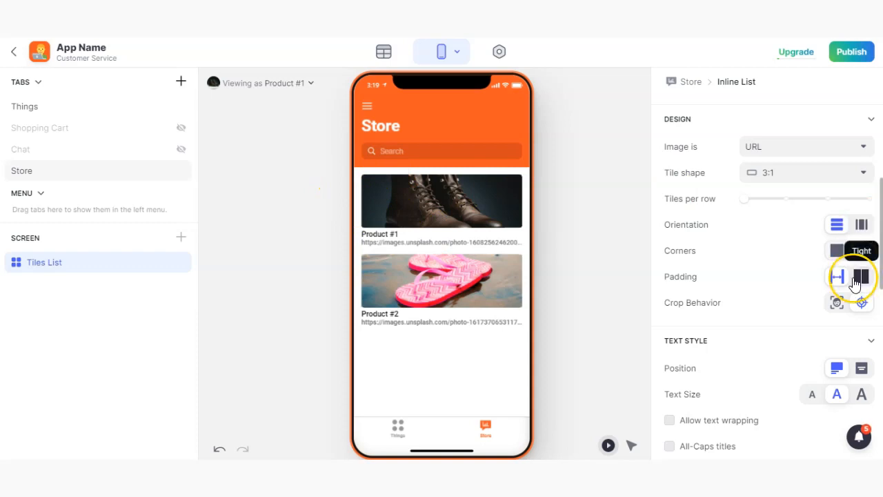
pyautogui.click(861, 277)
pyautogui.click(837, 283)
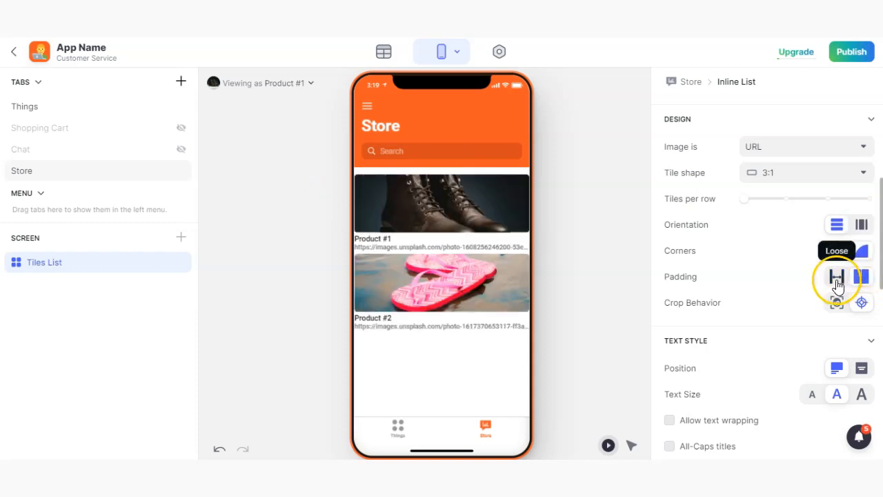
# - Examine the remaining Store tile settings, including text style, overlays and list options
pyautogui.scroll(-2, 740, 314)
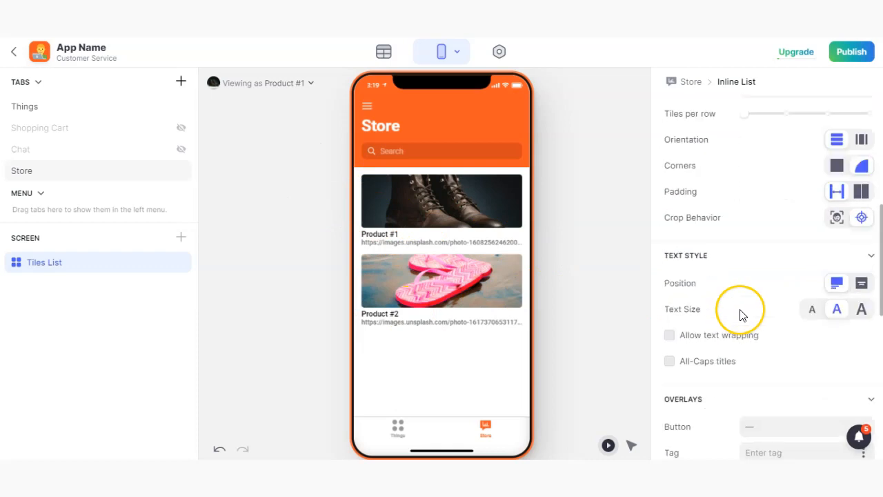
pyautogui.scroll(-2, 740, 314)
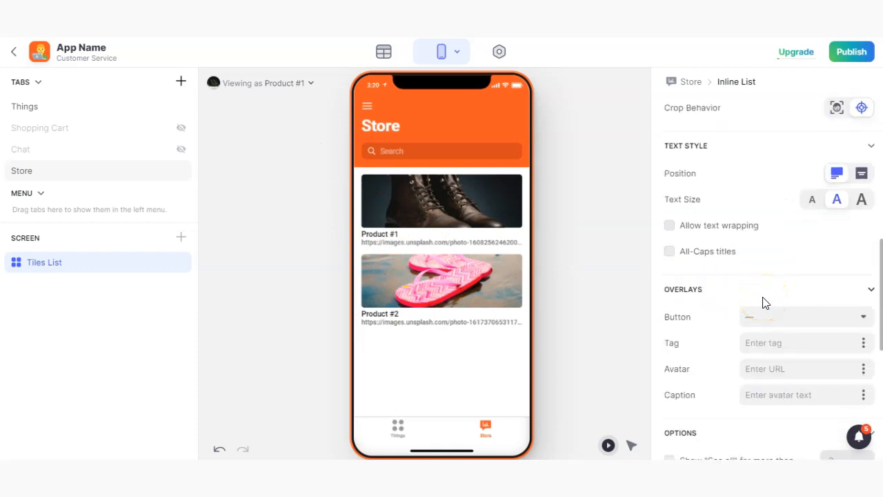
pyautogui.scroll(-5, 762, 303)
pyautogui.scroll(10, 759, 303)
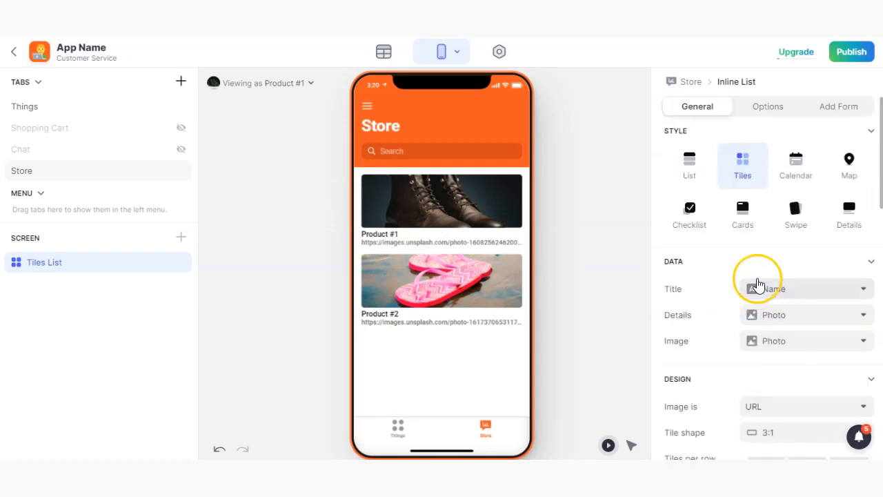
pyautogui.click(762, 109)
pyautogui.click(725, 110)
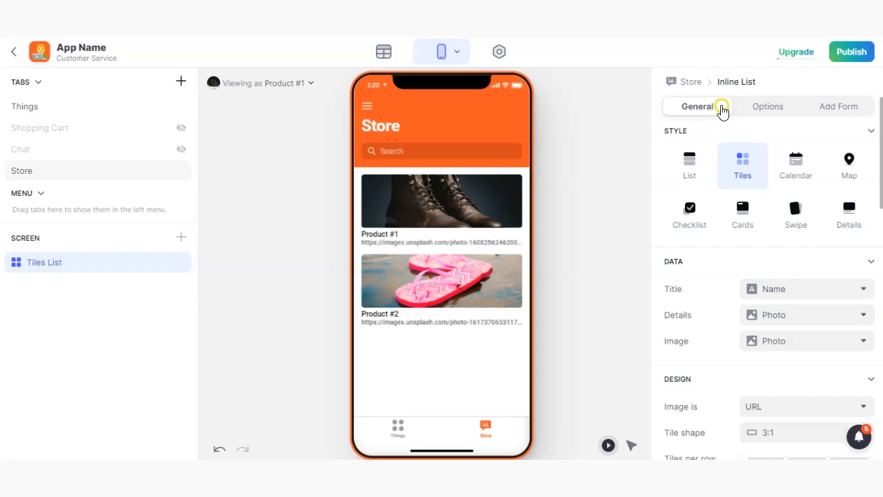
# - Hide the Store list's search bar, show it again and return to the general list settings
pyautogui.click(772, 110)
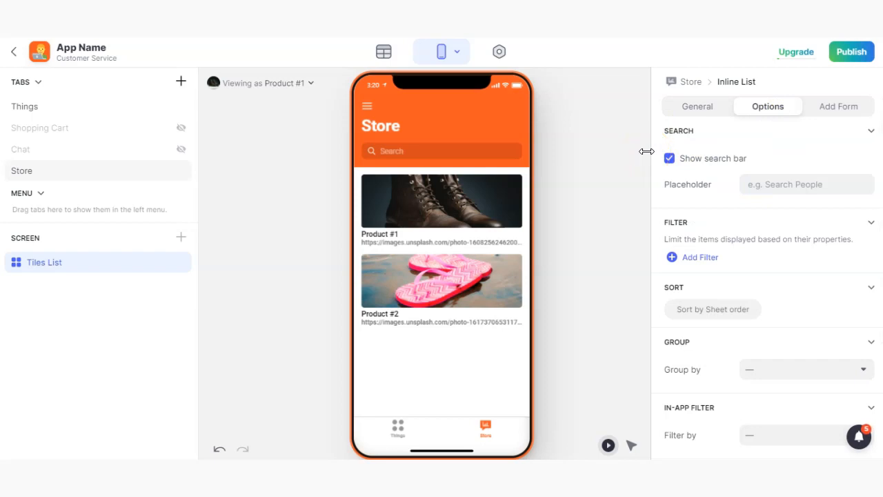
pyautogui.click(670, 160)
pyautogui.click(673, 160)
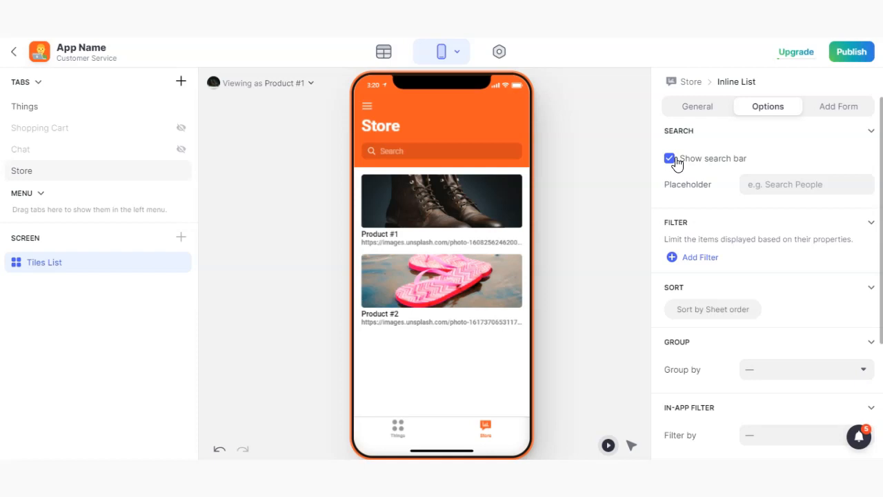
pyautogui.click(697, 106)
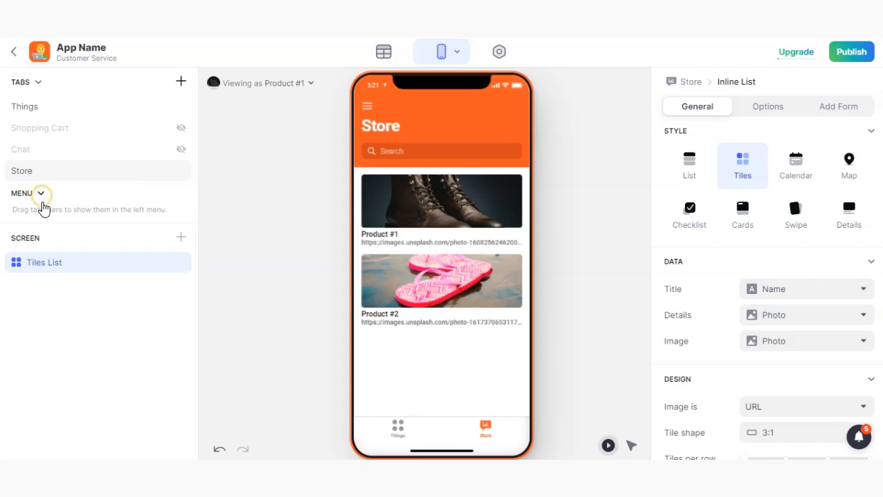
# - Preview the navigation between the Things and Store tabs in the phone app, ending on Store
pyautogui.click(391, 439)
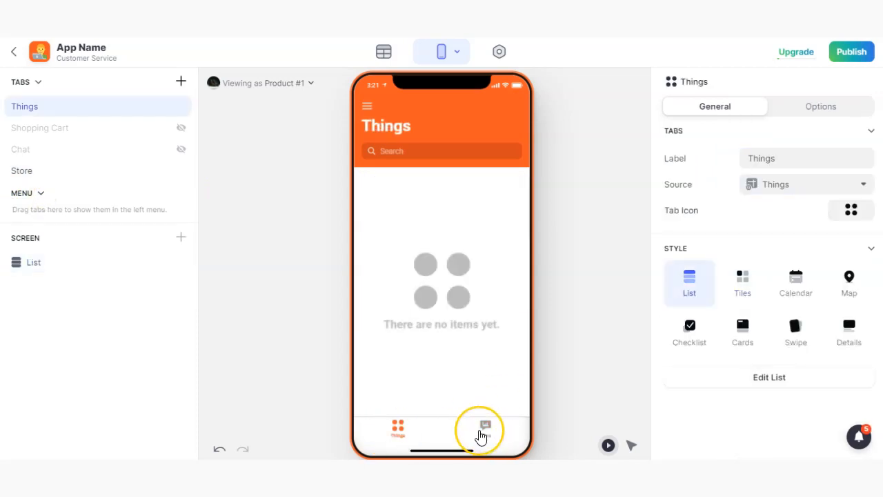
pyautogui.click(481, 435)
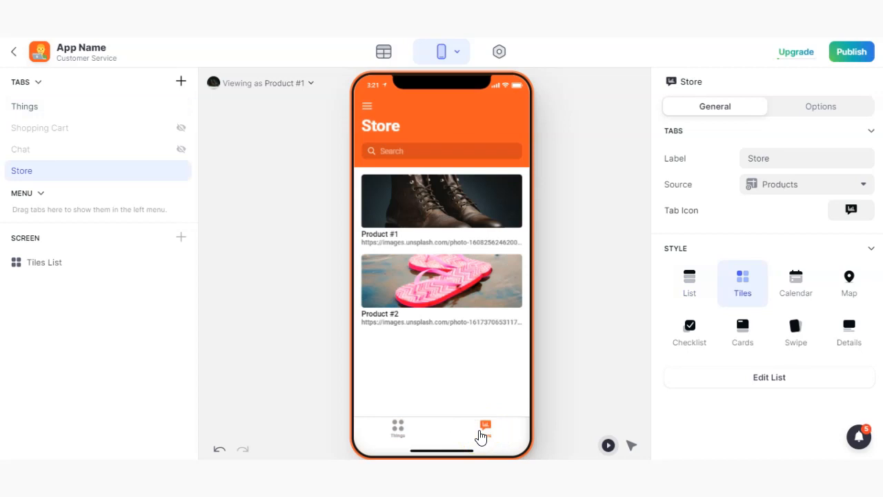
pyautogui.click(413, 432)
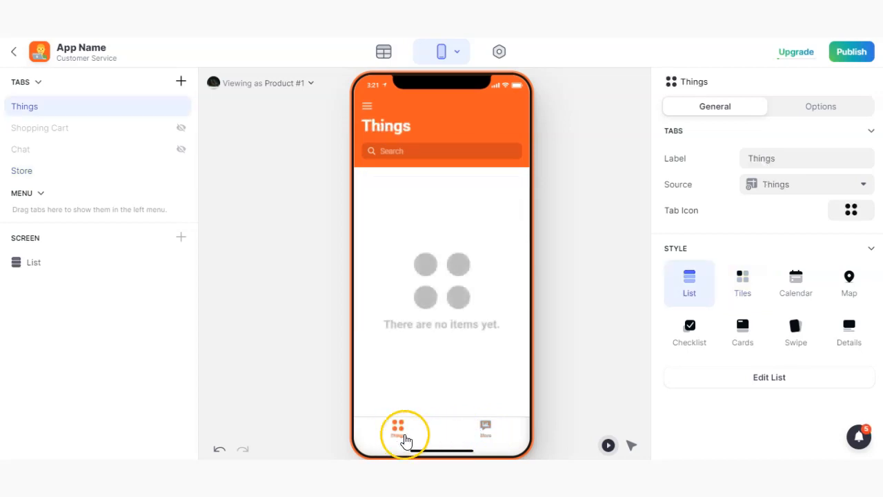
pyautogui.click(477, 433)
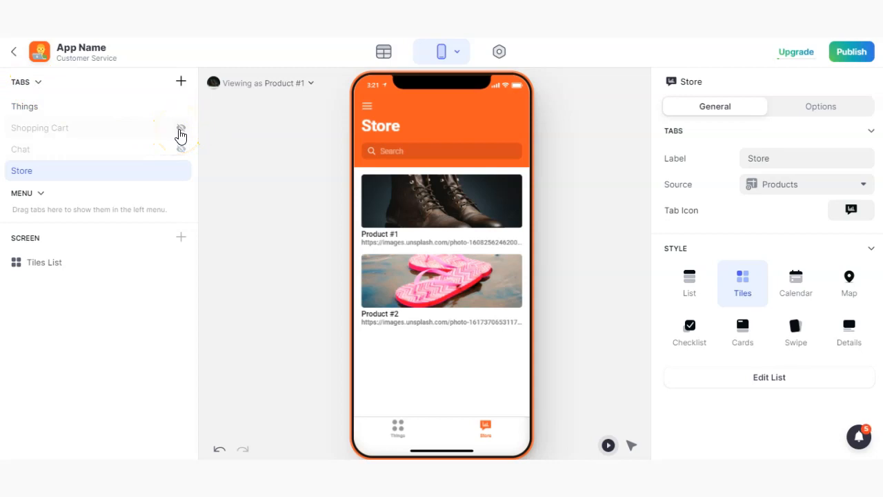
# - Toggle the visibility of the Shopping Cart tab on and off again
pyautogui.click(180, 130)
pyautogui.click(182, 125)
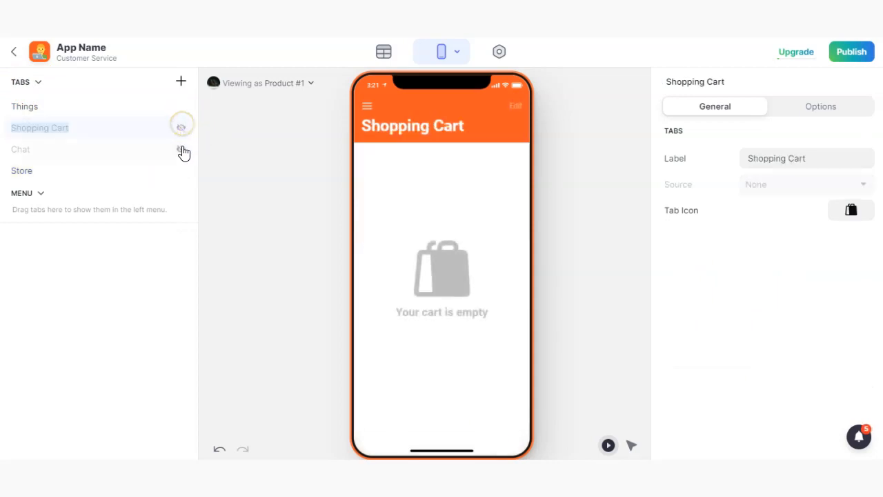
# - Toggle the visibility of the Chat tab on and off several times, leaving the tab hidden
pyautogui.click(182, 151)
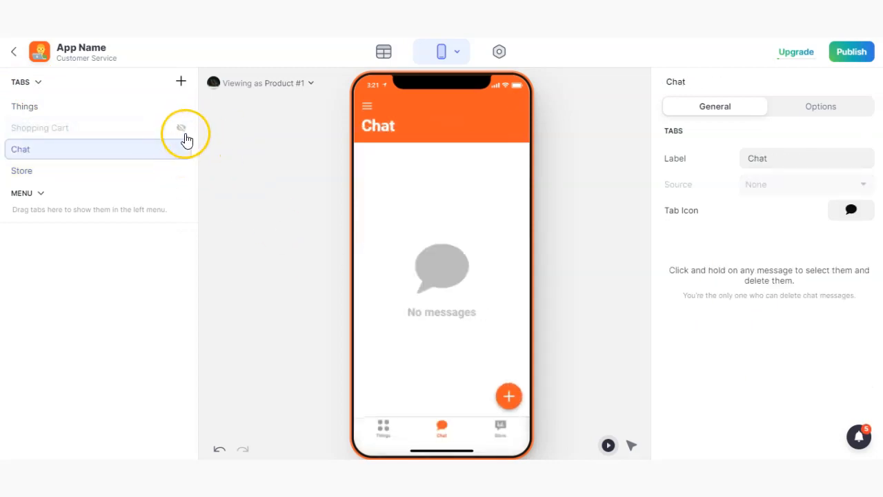
pyautogui.click(182, 151)
pyautogui.click(182, 151)
pyautogui.click(182, 151)
pyautogui.click(182, 151)
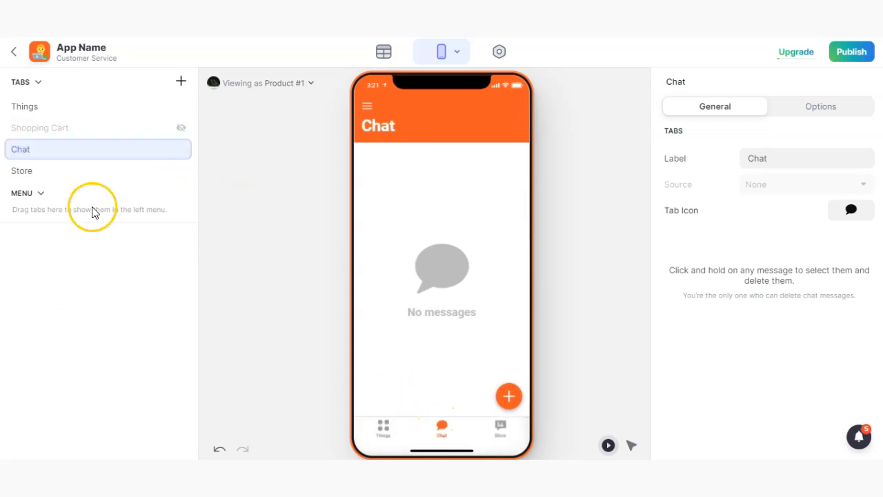
pyautogui.click(182, 150)
# - Move the Store tab above the Chat tab in the tab order
pyautogui.click(56, 196)
pyautogui.click(40, 194)
pyautogui.moveTo(43, 169); pyautogui.dragTo(50, 150)
# - Preview the side menu of the phone app twice, returning to the Store screen each time
pyautogui.click(366, 107)
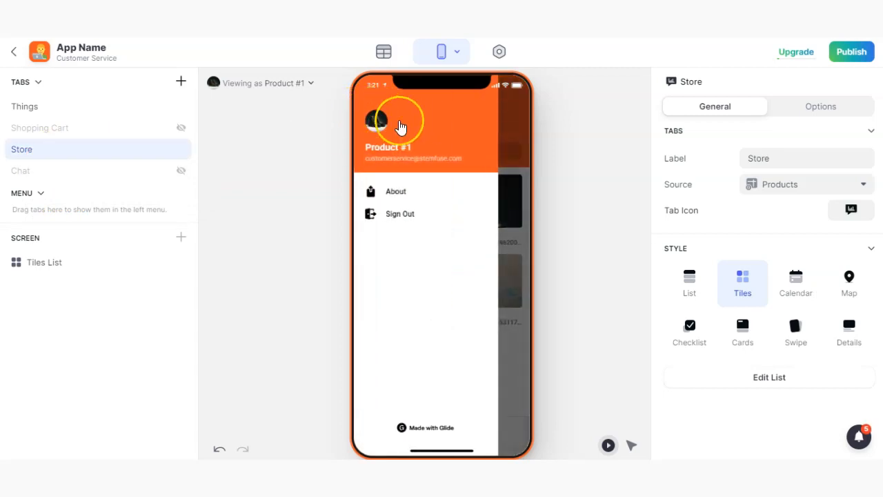
pyautogui.click(504, 134)
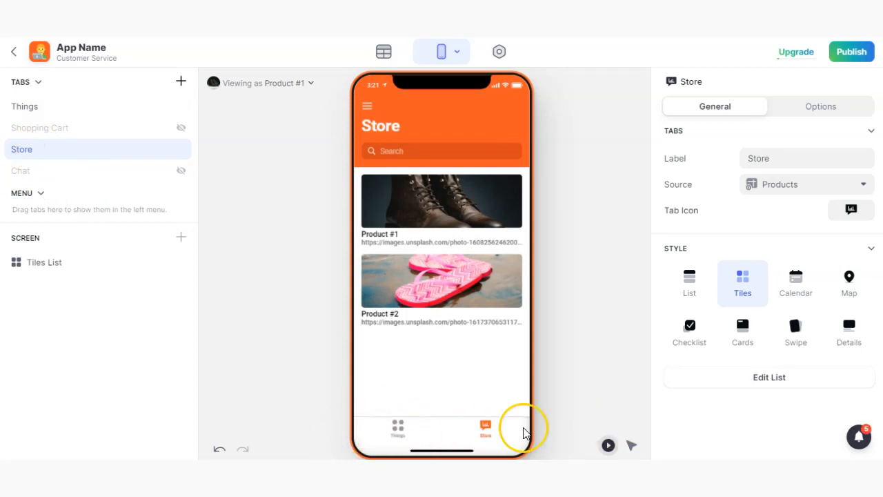
pyautogui.click(367, 106)
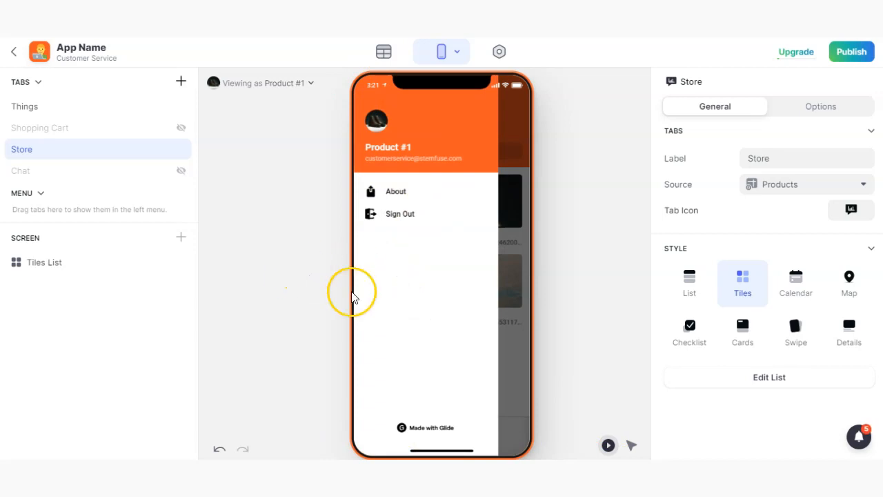
pyautogui.click(509, 276)
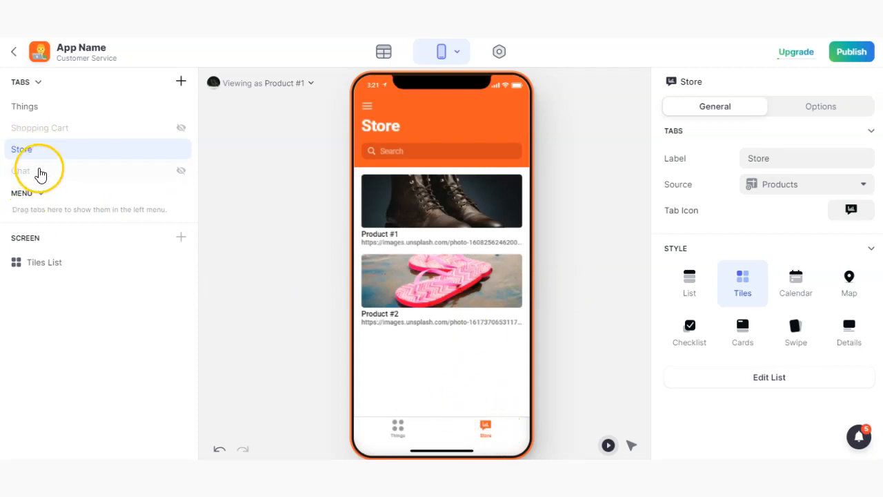
# - Move the Chat tab into the Menu section and check the side menu in the phone preview
pyautogui.moveTo(26, 173); pyautogui.dragTo(27, 209)
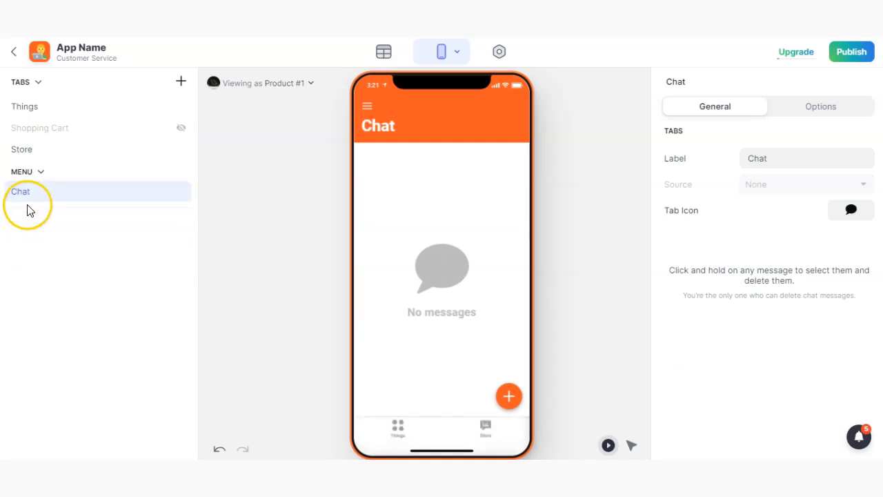
pyautogui.click(367, 106)
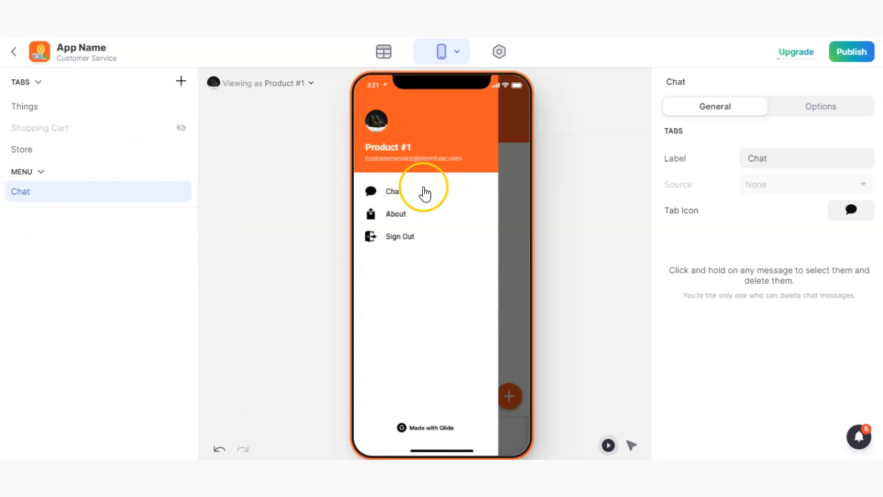
pyautogui.click(504, 137)
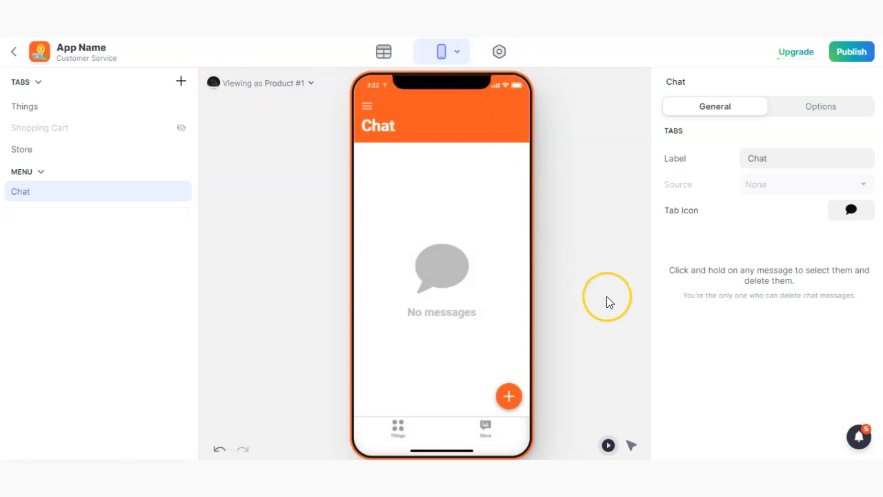
# - Preview the Things and Store tabs, view the Products table's data and return to the app layout
pyautogui.click(400, 428)
pyautogui.click(471, 430)
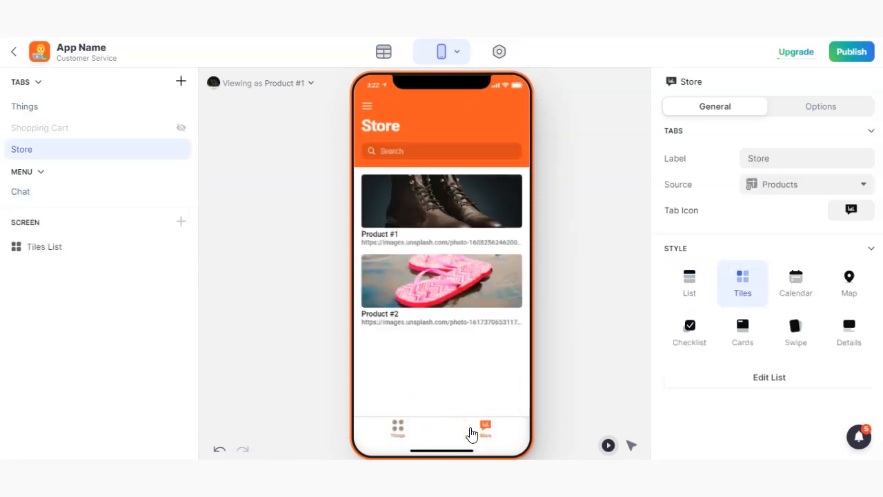
pyautogui.click(395, 49)
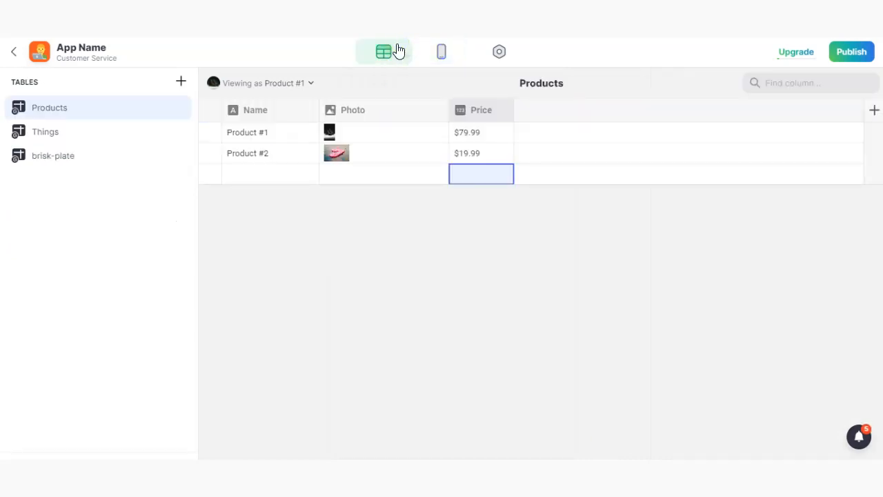
pyautogui.click(454, 57)
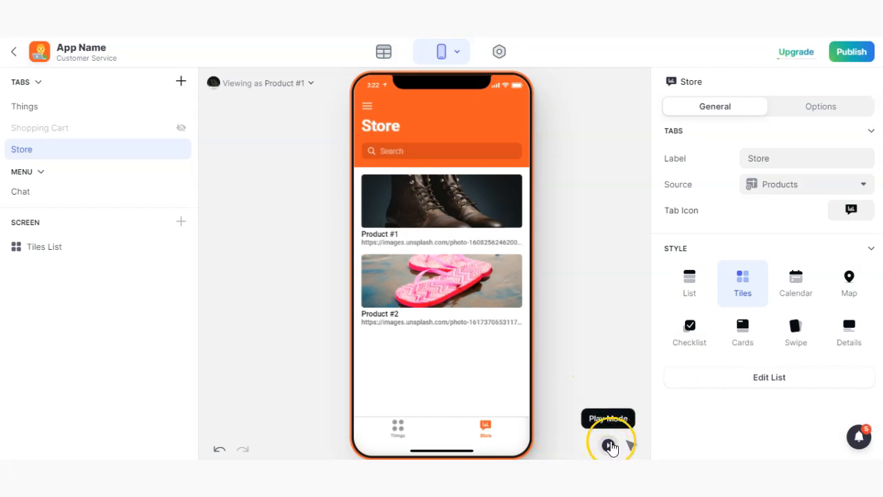
# - Preview the Things tab and its side menu, open Chat from the menu and go back to Things
pyautogui.click(398, 428)
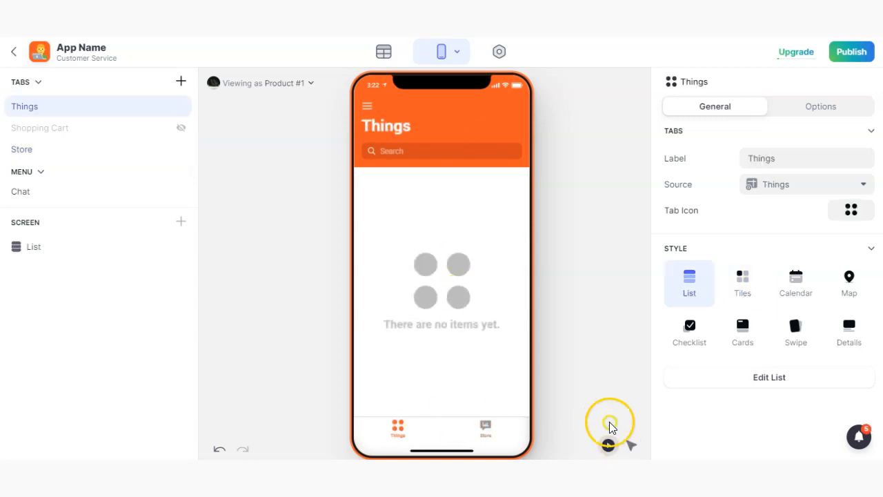
pyautogui.click(367, 105)
pyautogui.click(522, 197)
pyautogui.click(368, 109)
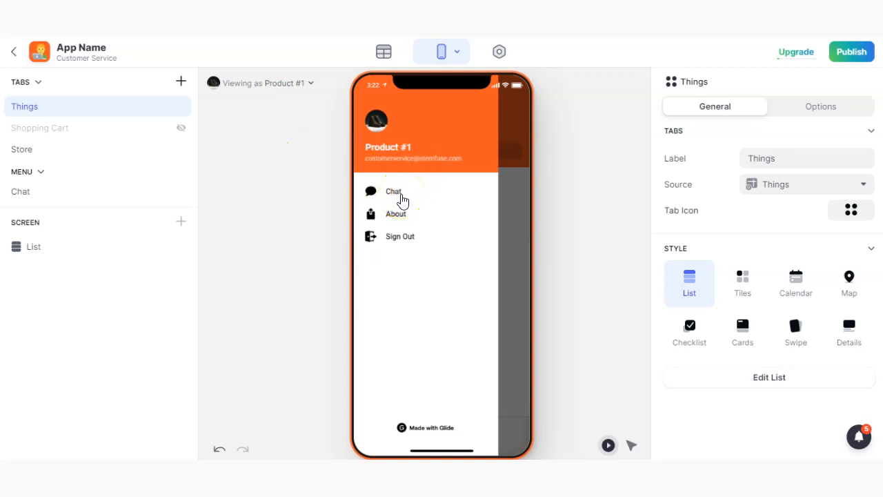
pyautogui.click(394, 193)
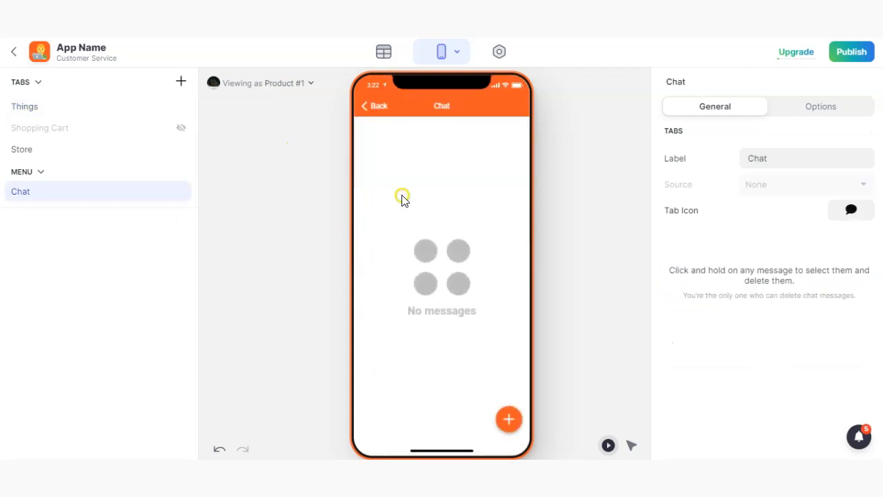
pyautogui.click(370, 105)
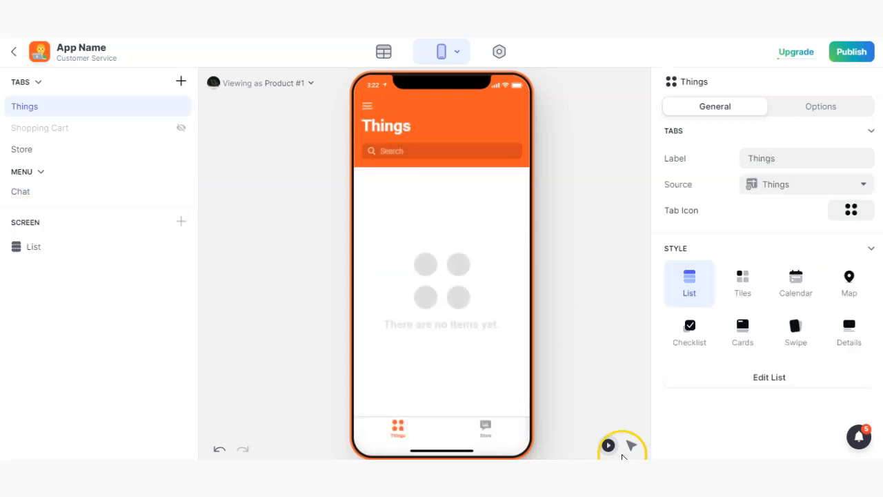
# - Preview the Product #2 detail screen from the Store tab and return to the product tiles
pyautogui.click(479, 440)
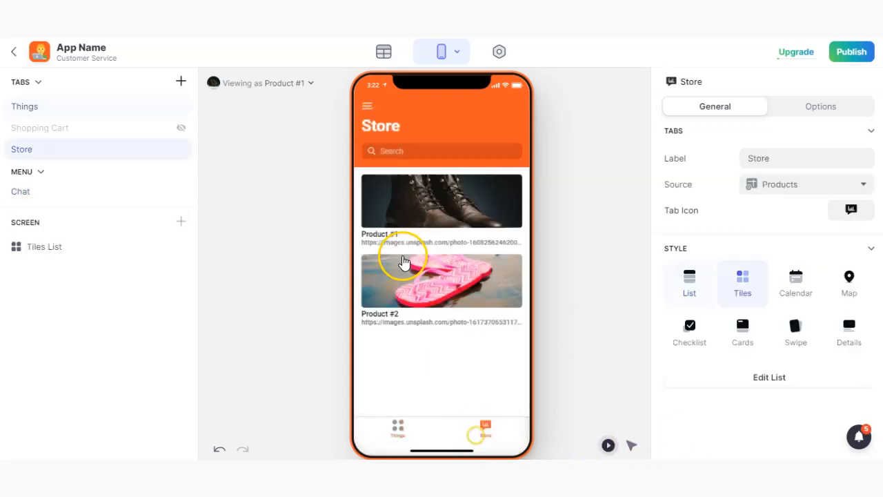
pyautogui.click(437, 309)
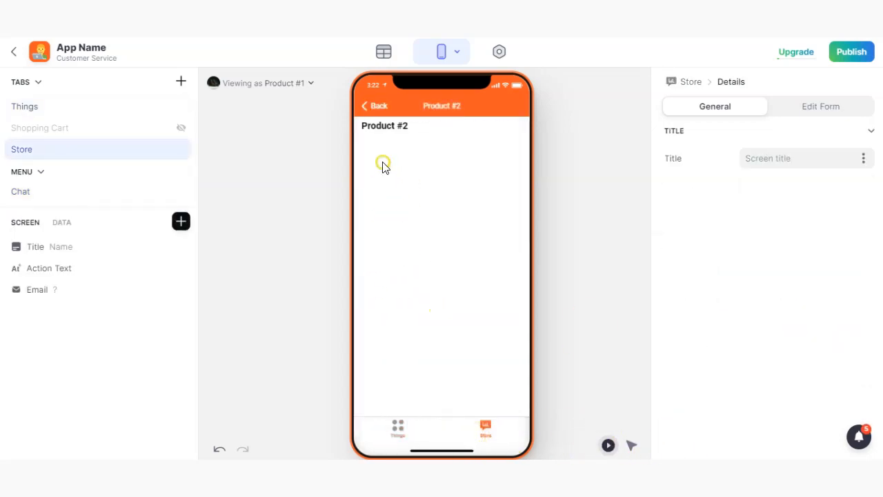
pyautogui.click(372, 108)
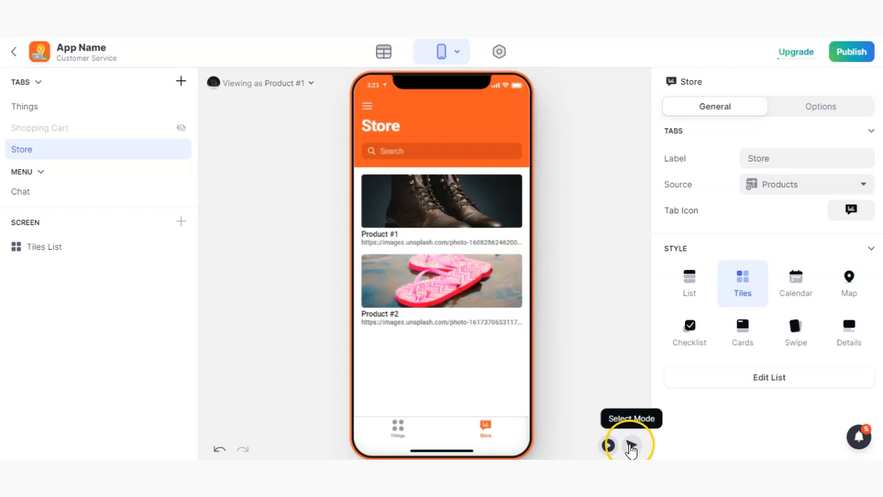
# - Inspect the settings of the Title component on the Product #1 detail screen in Select Mode, then return to the Store
pyautogui.click(405, 180)
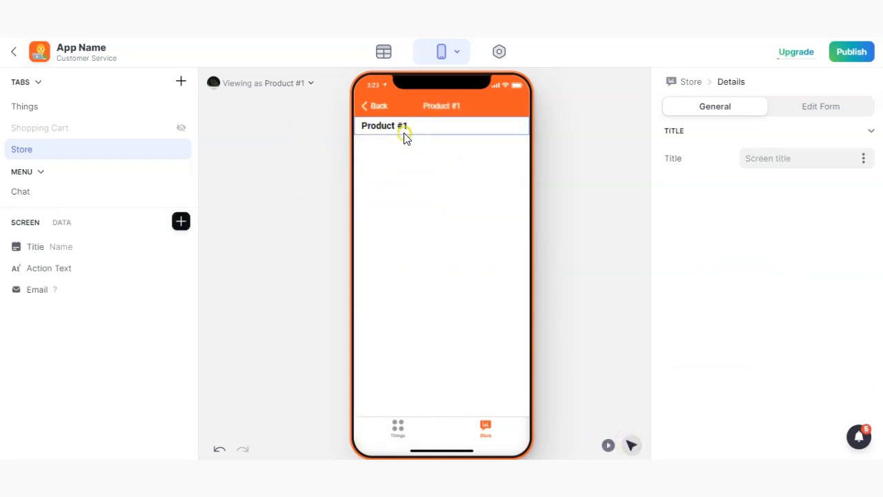
pyautogui.click(403, 129)
pyautogui.click(373, 106)
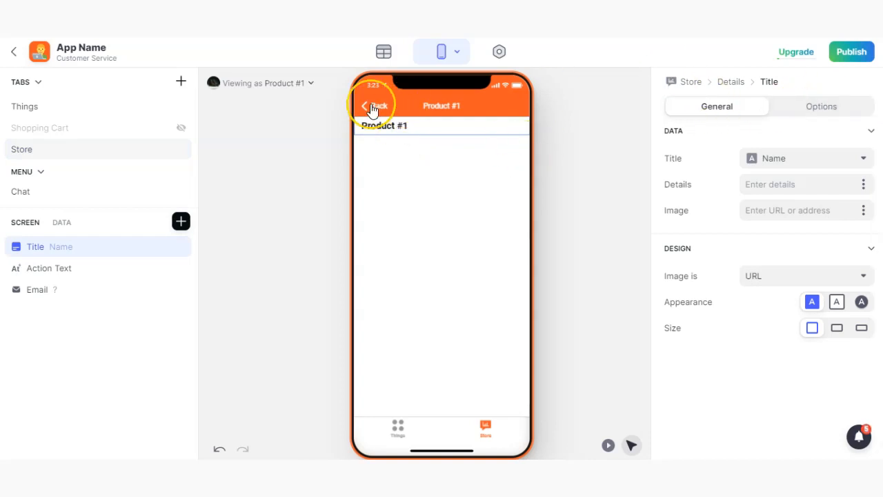
# - Alternate the phone preview between Play Mode and Select Mode, ending in Select Mode
pyautogui.click(606, 447)
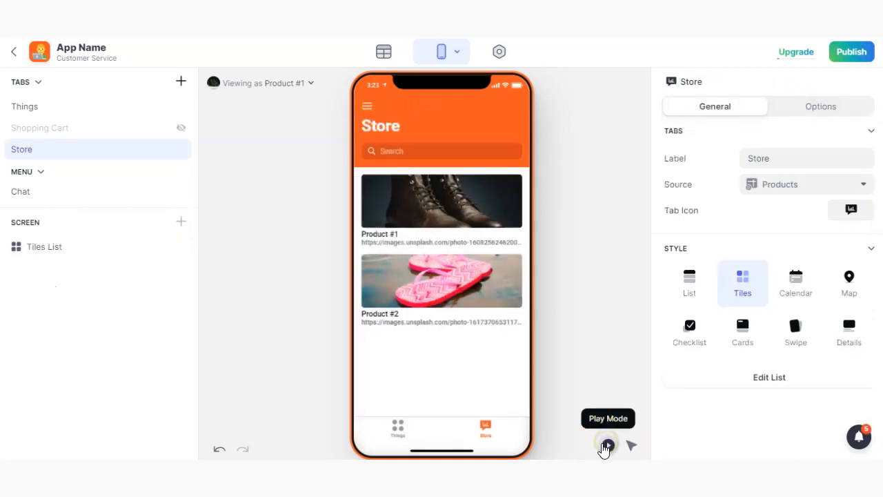
pyautogui.click(629, 445)
pyautogui.click(608, 445)
pyautogui.click(629, 445)
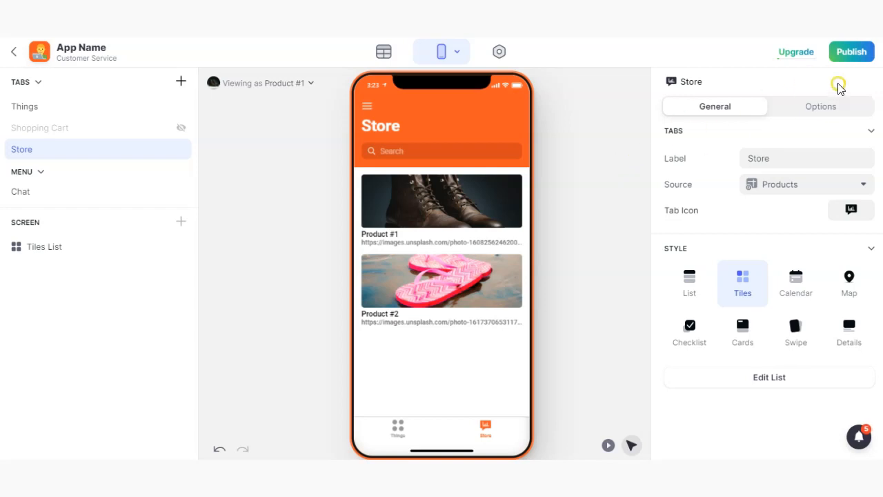
# - Publish the app
pyautogui.click(856, 57)
pyautogui.click(501, 367)
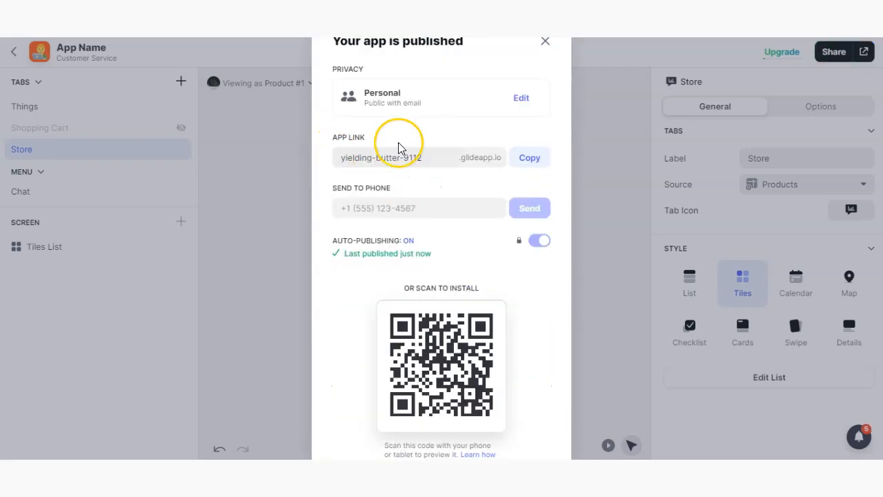
# - Copy the published app's link and activate the phone number field for sending the app to a phone
pyautogui.moveTo(353, 151); pyautogui.dragTo(505, 162)
pyautogui.click(537, 158)
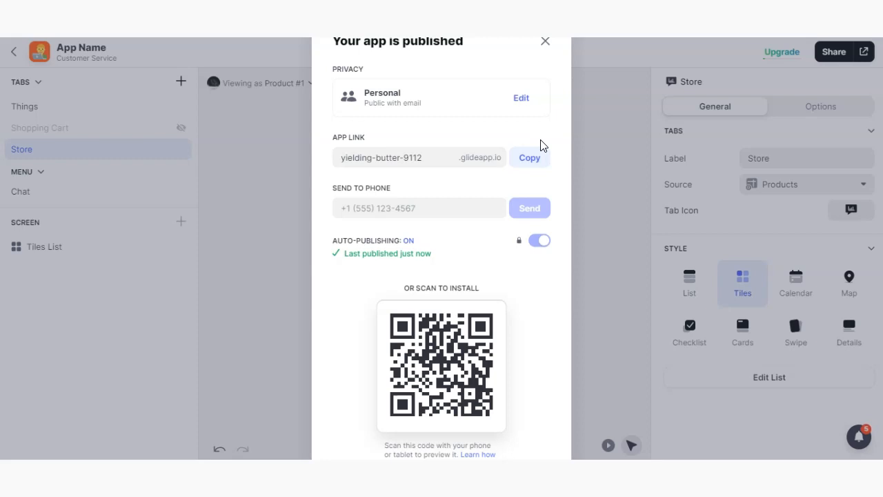
pyautogui.click(348, 205)
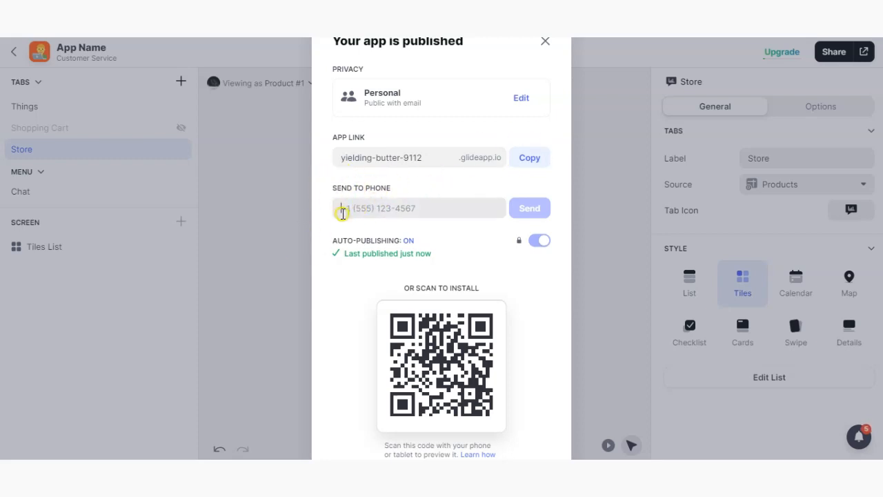